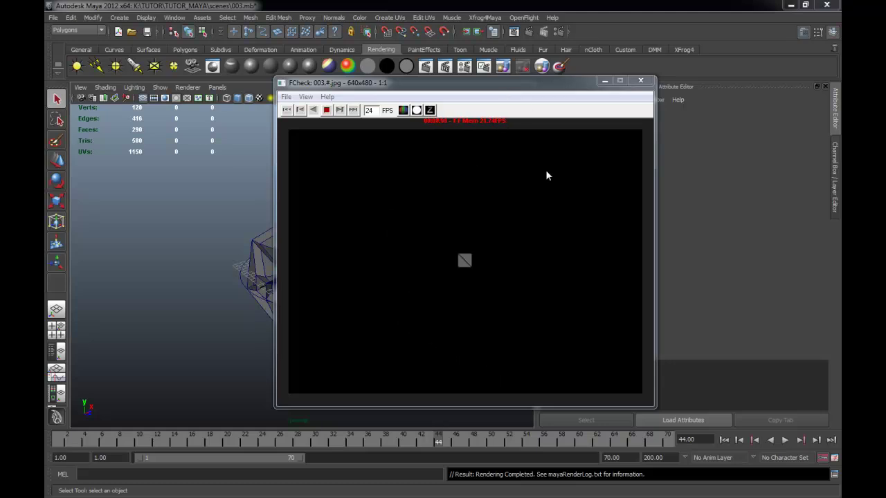
Step: Close the FCheck preview and replay the finished animation from the start
left_click(606, 81)
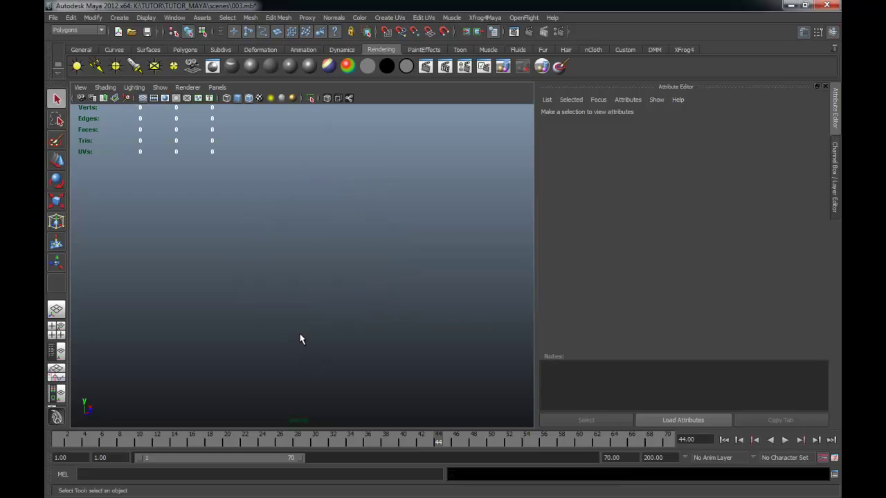
left_click(723, 440)
left_click(785, 440)
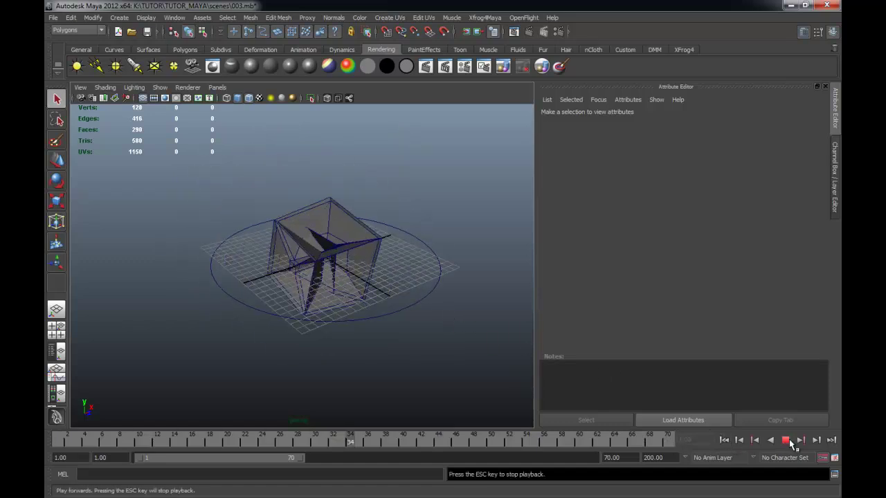
left_click(785, 441)
Step: Start a fresh, empty untitled scene with Ctrl+N
right_click_drag(531, 332, 378, 279, "alt")
mouse_move(378, 279)
left_mouse_down("alt")
mouse_move(355, 263)
mouse_move(362, 258)
mouse_move(362, 280)
mouse_move(298, 273)
mouse_move(309, 290)
left_mouse_up("alt")
right_click_drag(309, 290, 331, 298, "alt")
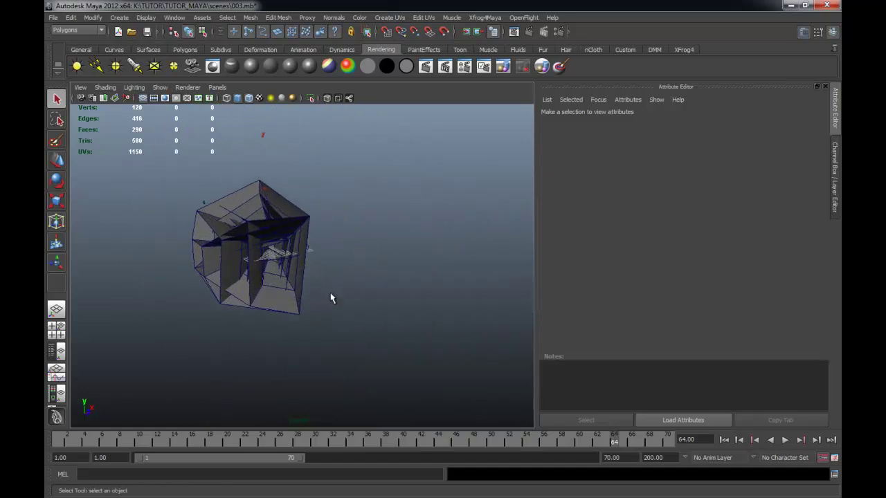
middle_click_drag(331, 299, 338, 305, "alt")
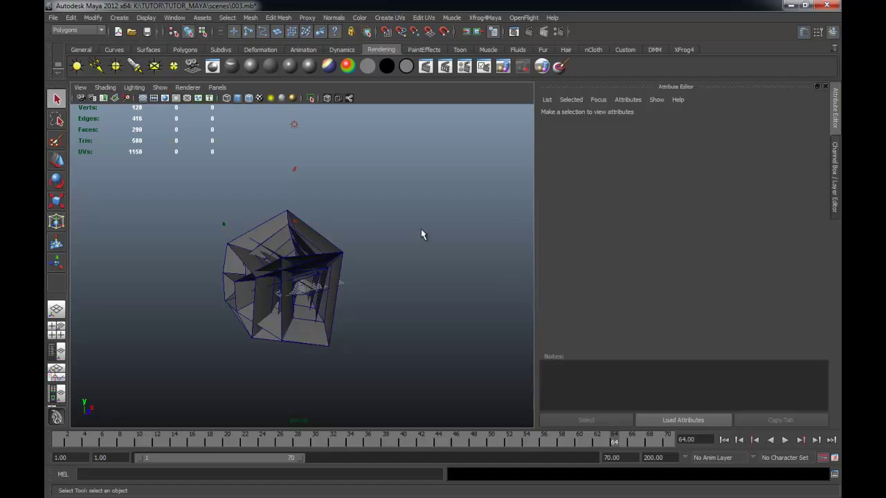
key("ctrl+n")
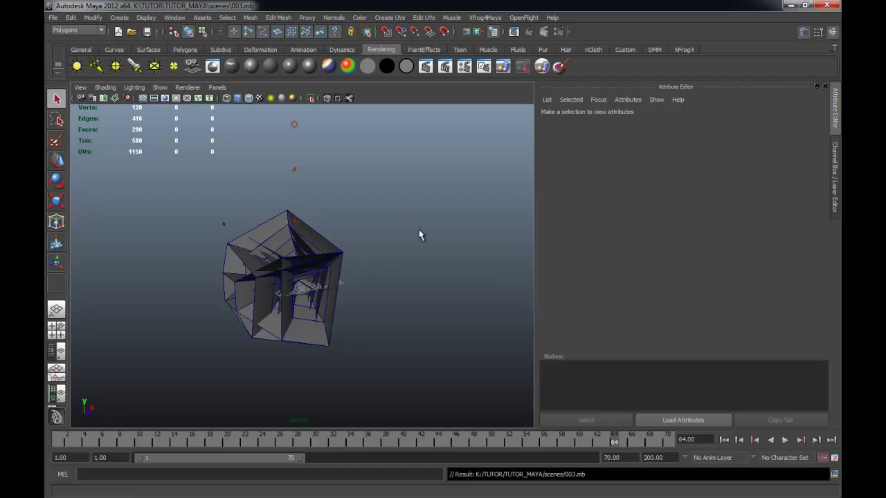
left_click_drag(316, 237, 326, 223, "alt")
Step: Create a polygon cube at the origin from the Polygons shelf
left_click(185, 49)
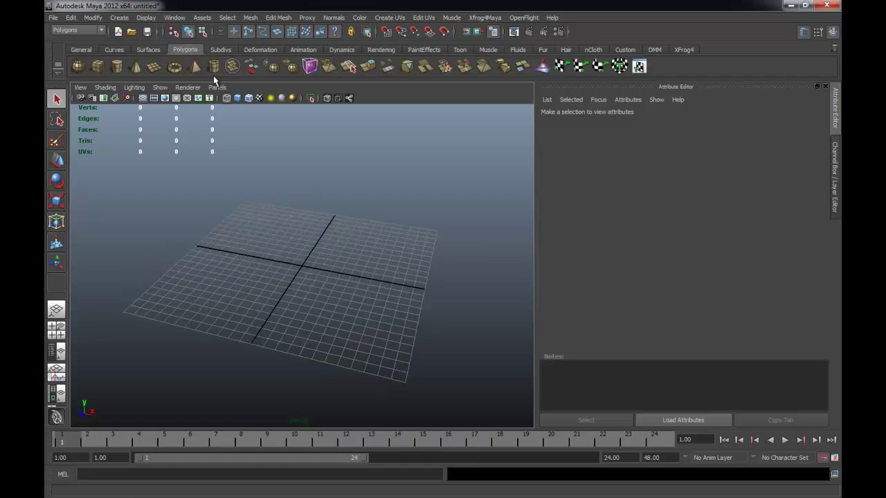
left_click(97, 66)
mouse_move(272, 231)
left_mouse_down("alt")
mouse_move(299, 227)
mouse_move(296, 251)
mouse_move(337, 267)
mouse_move(385, 257)
mouse_move(334, 271)
mouse_move(339, 263)
mouse_move(330, 258)
left_mouse_up("alt")
left_click(337, 265)
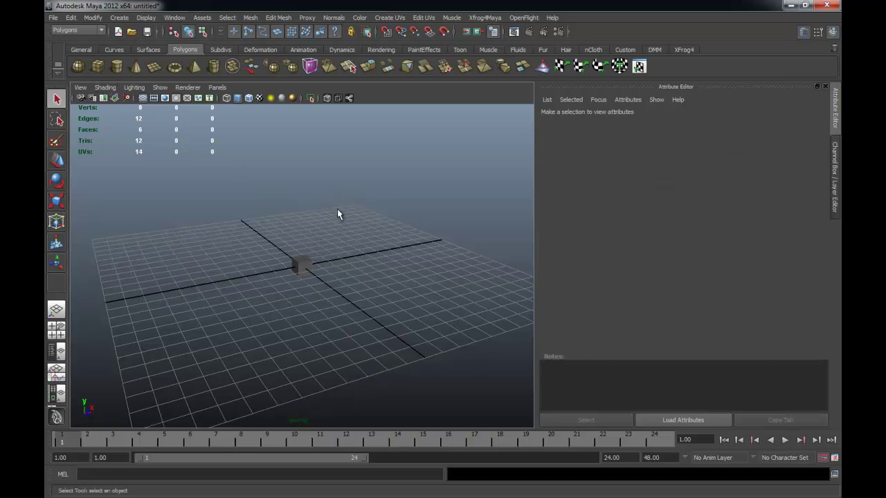
Step: Turn on Wireframe on Shaded and select the cube
left_click(96, 88)
left_click(162, 189)
left_click_drag(277, 239, 254, 185, "alt")
left_click(104, 87)
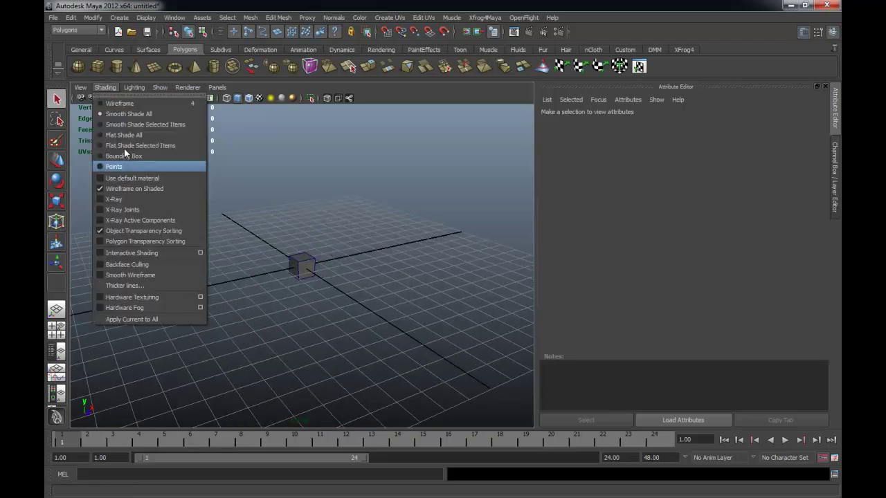
left_click(145, 192)
left_click(307, 255)
Step: Switch the cube to edge mode and marquee-select all twelve edges
right_click(307, 255)
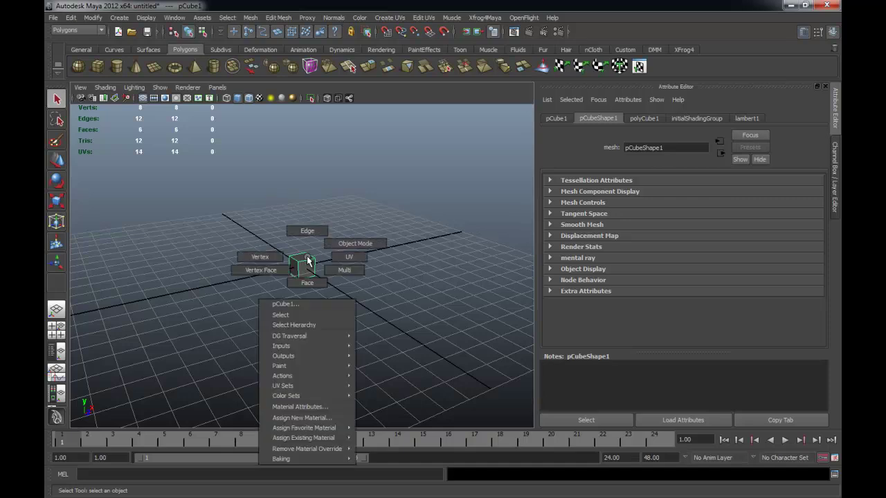
left_click(308, 243)
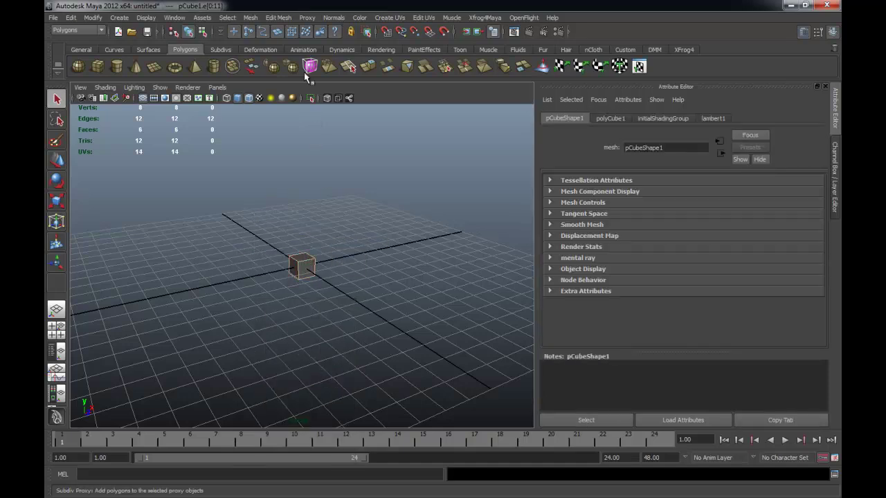
left_click(278, 17)
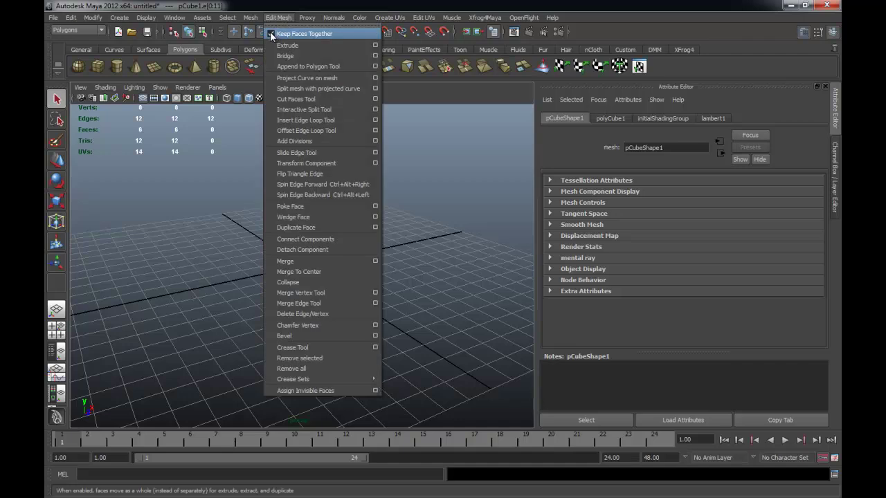
left_click(271, 34)
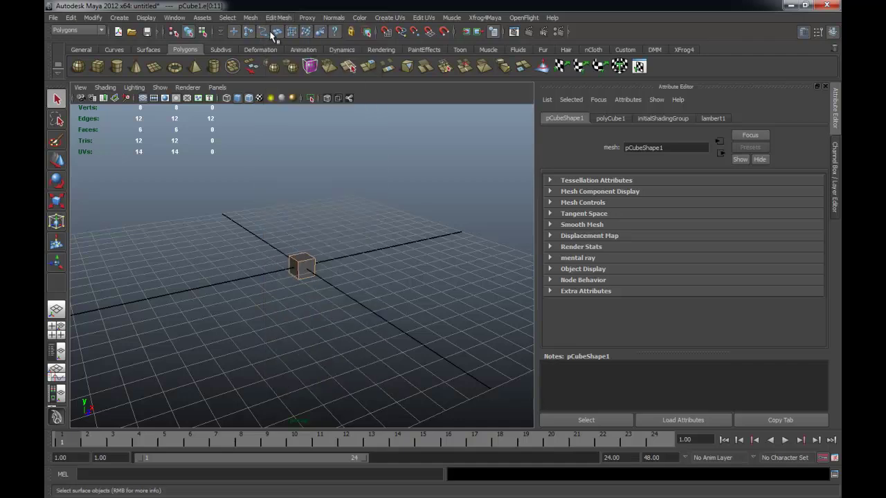
left_click(311, 239)
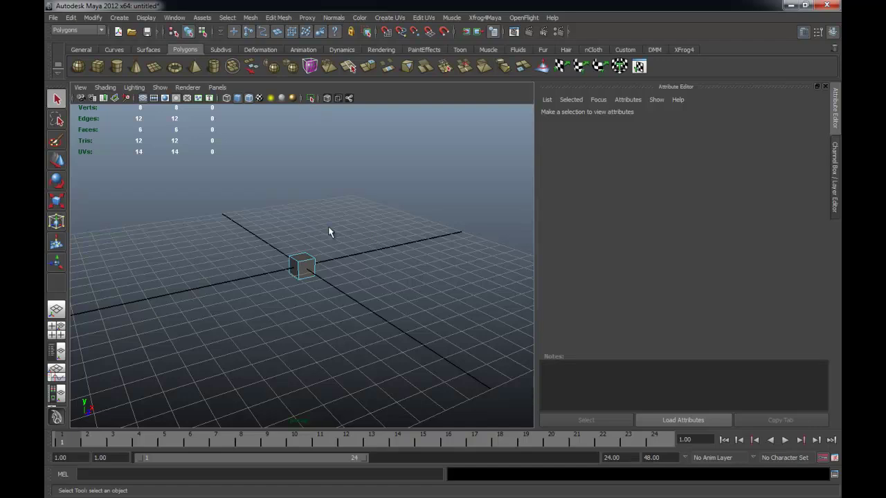
left_click_drag(209, 200, 472, 429)
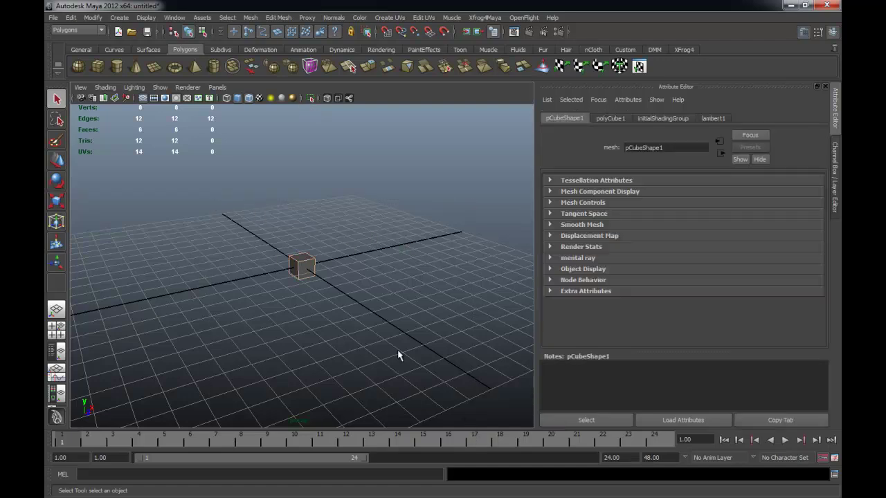
left_click(279, 17)
left_click(267, 221)
key("F8")
key("F8")
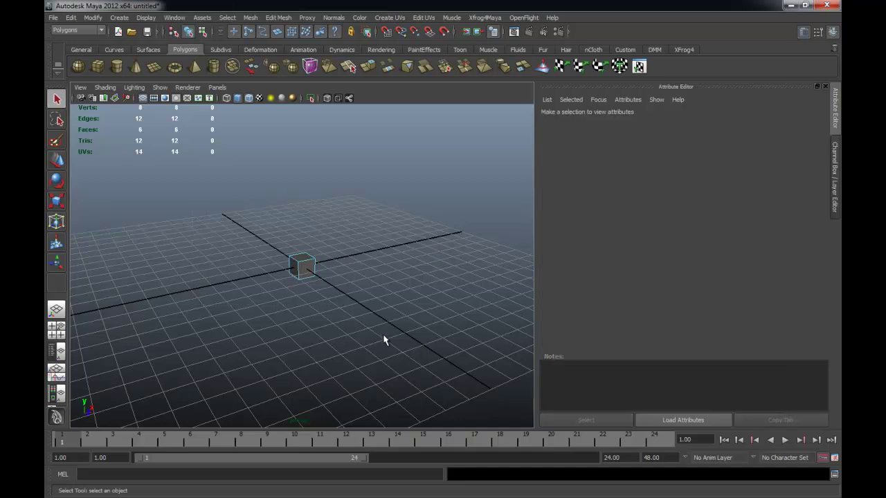
key("ctrl+z")
mouse_move(382, 316)
left_mouse_down("alt")
mouse_move(352, 267)
mouse_move(362, 266)
mouse_move(378, 111)
left_mouse_up("alt")
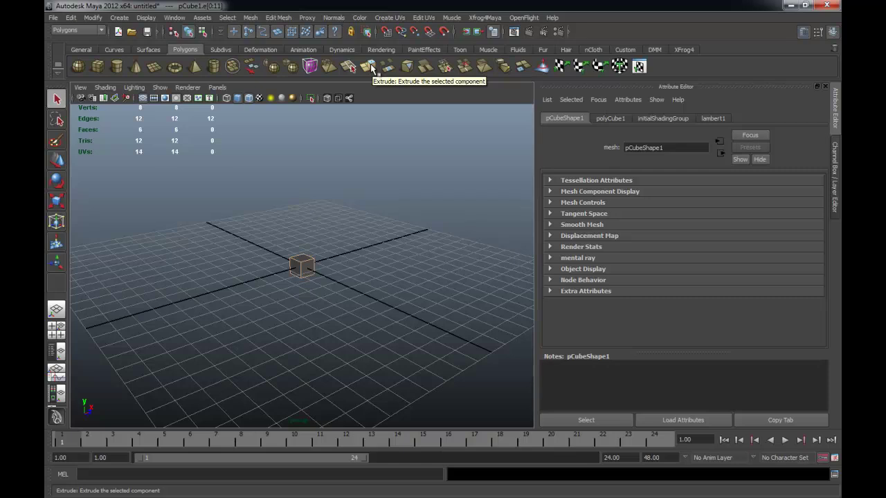
Step: Move the time slider to frame 1 and reselect the cube's edges
left_click_drag(211, 443, 154, 445)
left_click_drag(69, 440, 65, 440)
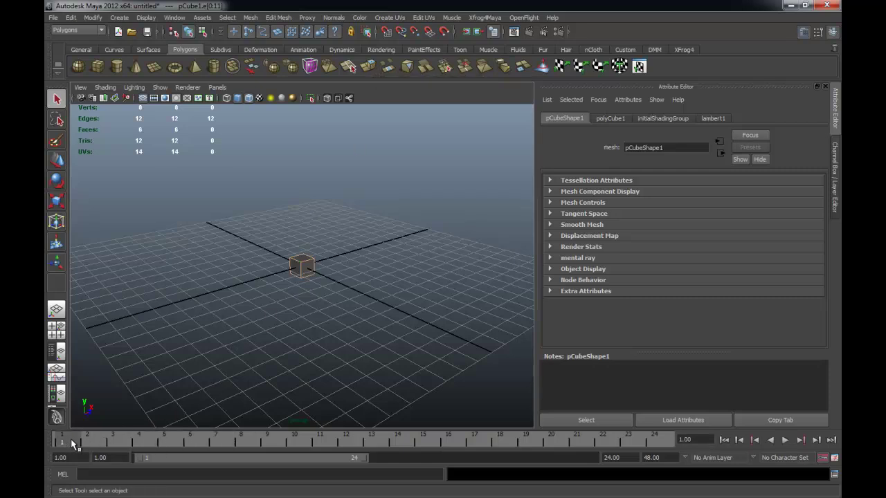
left_click(245, 206)
left_click_drag(245, 206, 390, 386)
Step: Go to frame 10 and extend the playback range to 48 frames
left_click_drag(97, 438, 205, 442)
left_click_drag(311, 309, 317, 302, "alt")
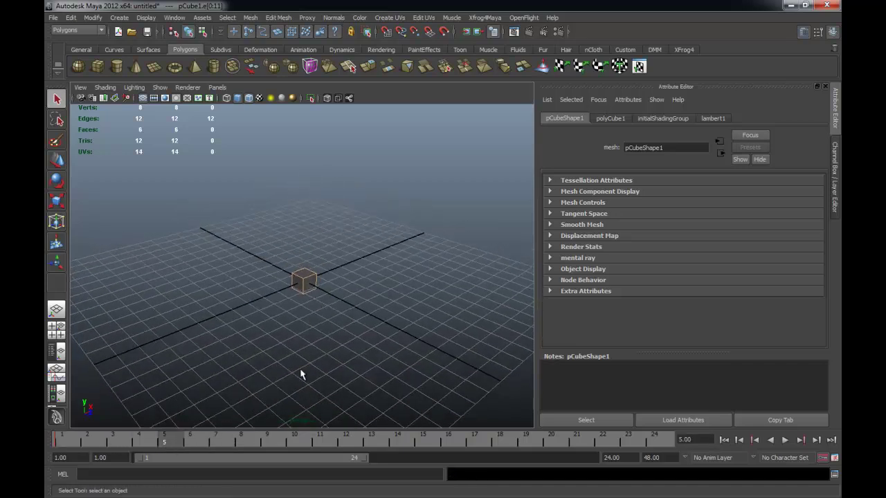
left_click(294, 439)
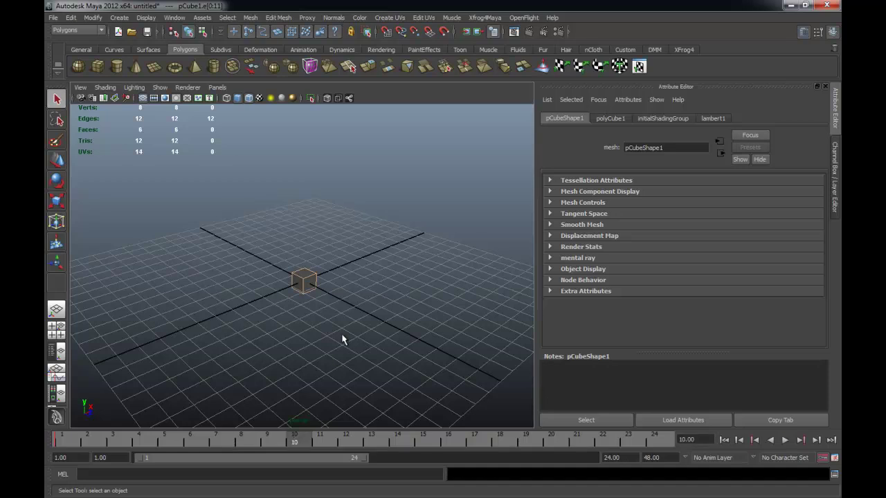
left_click_drag(367, 460, 603, 469)
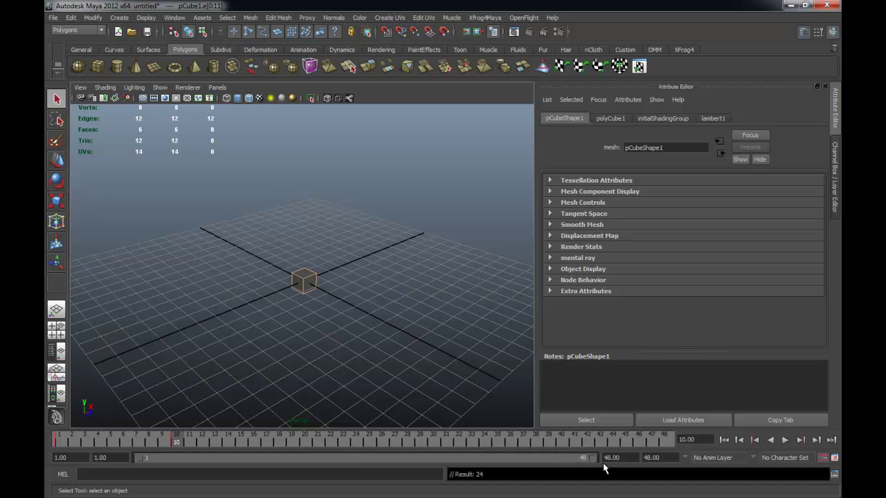
left_click_drag(358, 354, 327, 275, "alt")
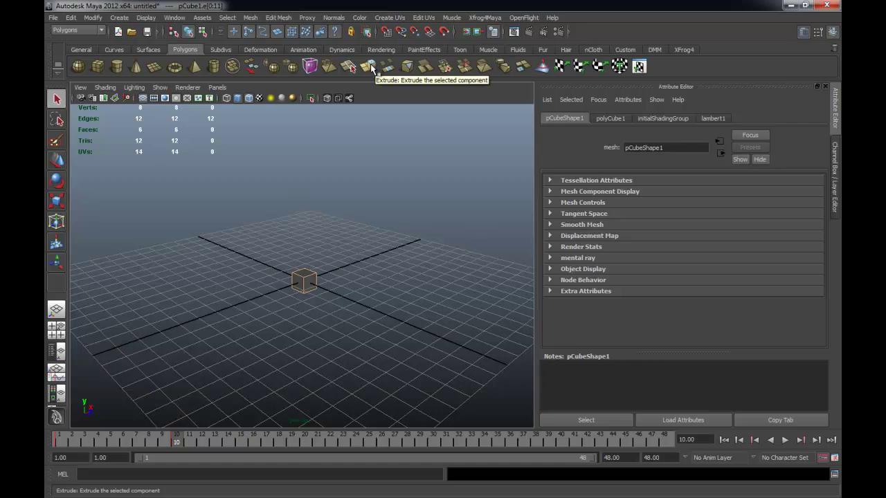
Step: Extrude the cube edges and key the extrusion at frame 10
left_click(367, 65)
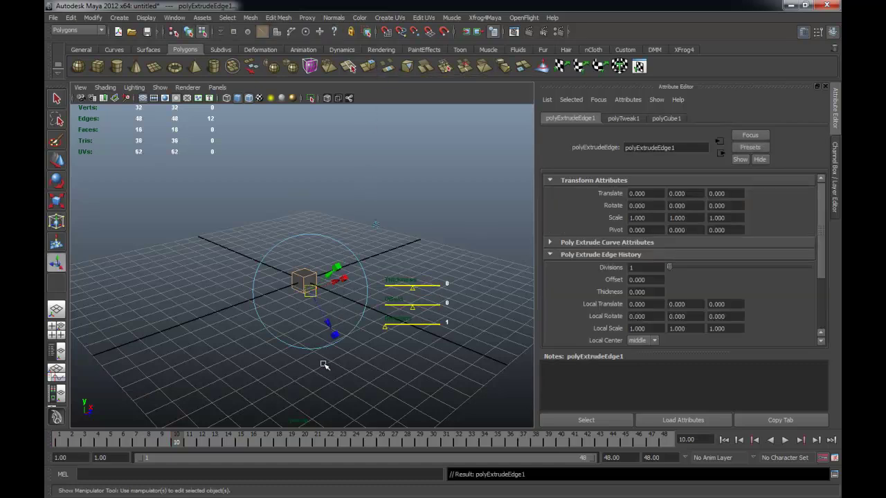
key("s")
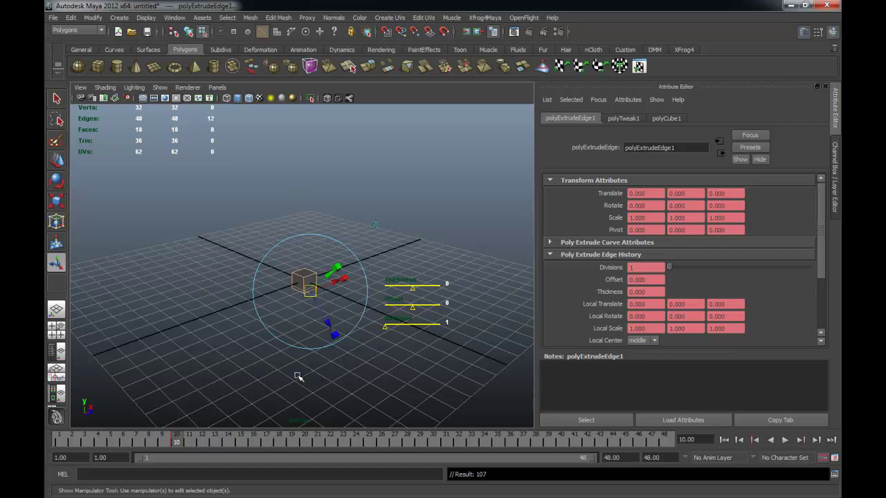
key("alt+v")
left_click(60, 443)
key("alt+v")
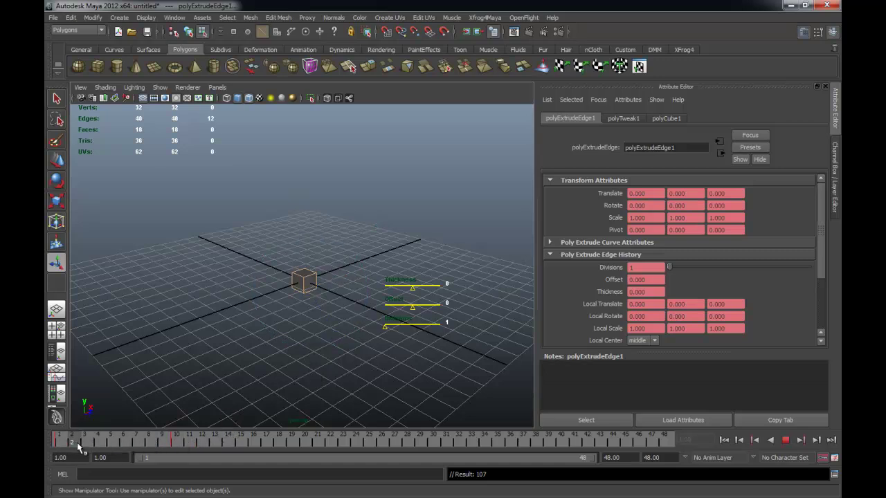
left_click(178, 444)
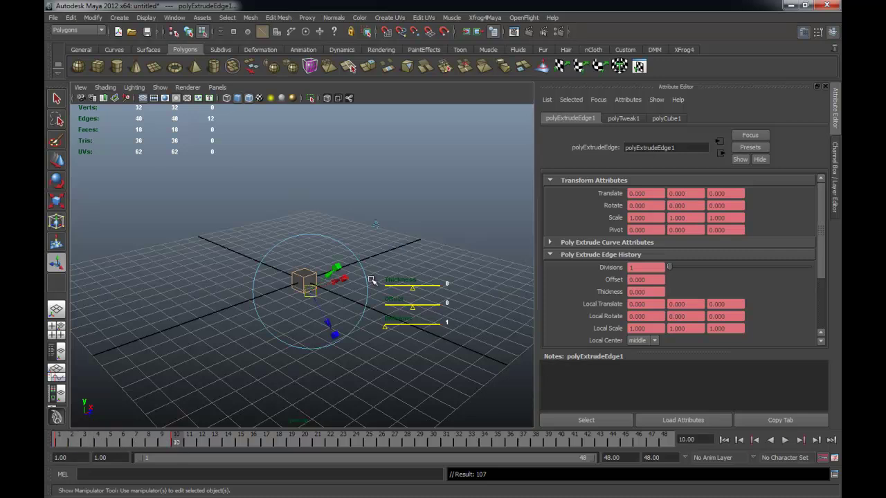
Step: Pull the extruded edges outward into a star and play back the growth
left_click_drag(328, 324, 365, 346)
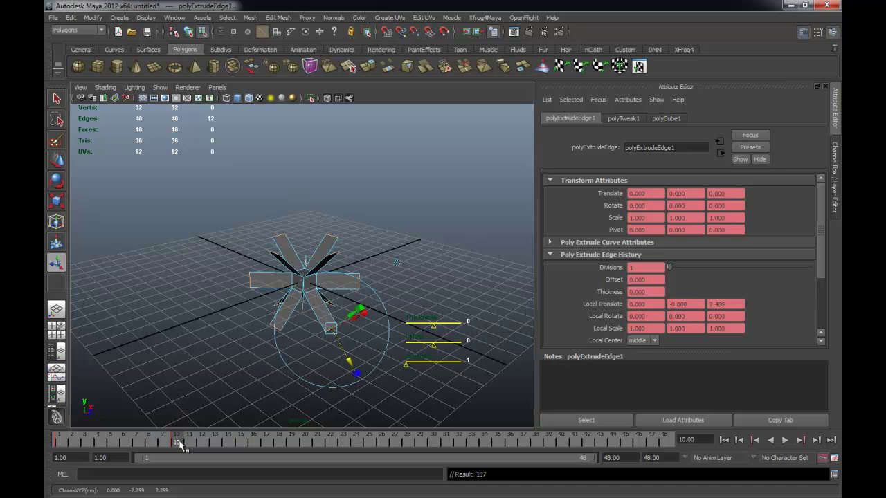
key("alt+v")
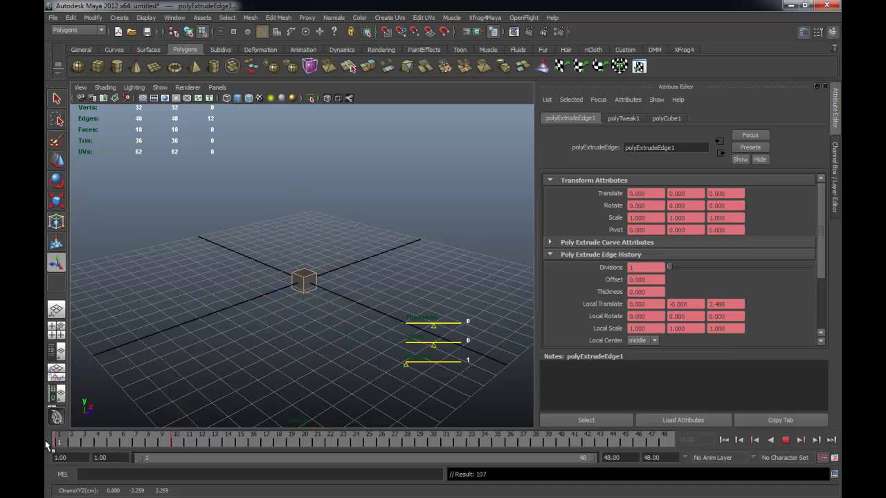
mouse_move(60, 446)
left_mouse_down()
mouse_move(148, 450)
mouse_move(65, 454)
mouse_move(166, 455)
mouse_move(45, 454)
mouse_move(187, 450)
mouse_move(63, 457)
mouse_move(177, 449)
mouse_move(107, 438)
mouse_move(63, 443)
left_mouse_up()
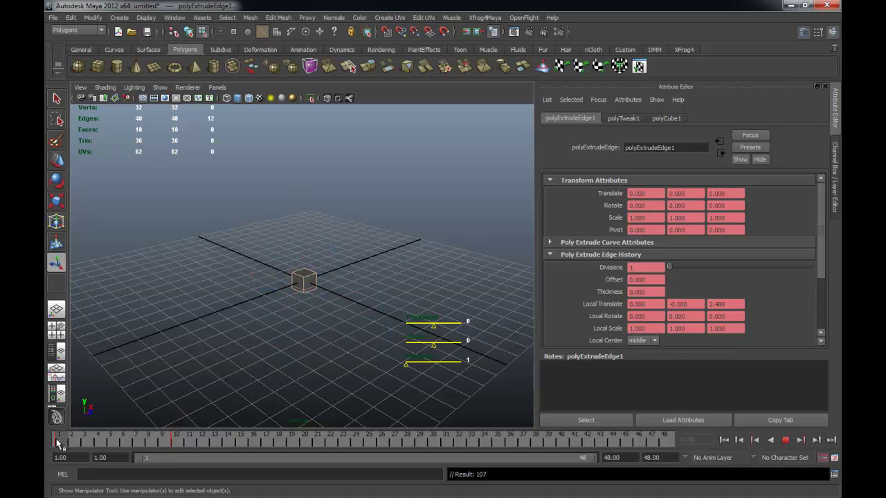
left_click_drag(62, 443, 180, 443)
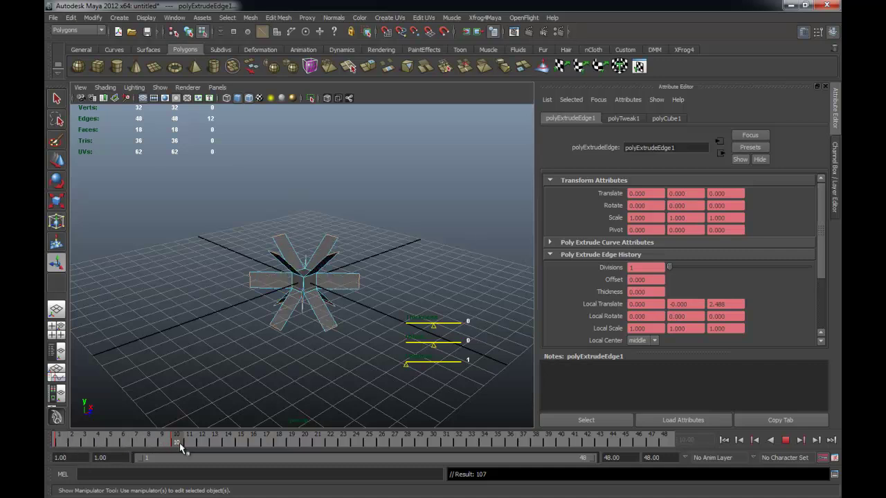
Step: Select the whole star mesh in Object Mode and delete it
left_click(303, 283)
right_click_drag(306, 269, 356, 254)
left_click_drag(358, 233, 227, 362)
key("Delete")
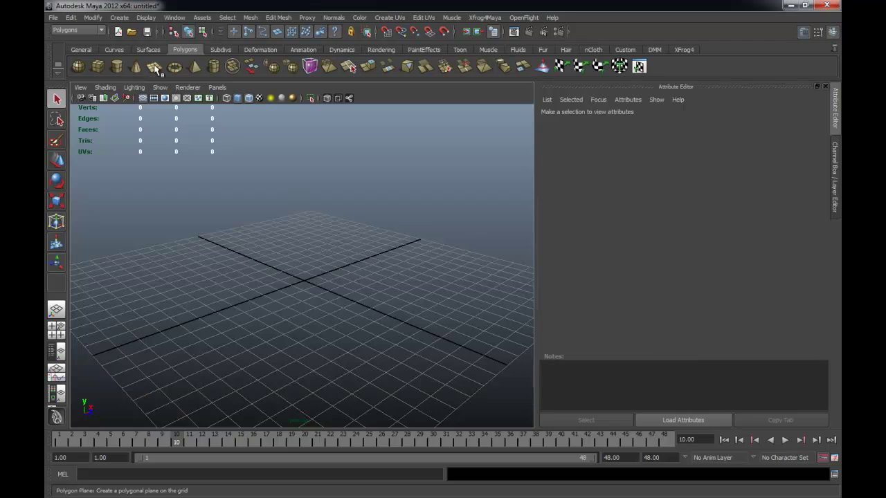
Step: Create a polygon plane and scale it up across the grid
left_click(154, 66)
key("r")
mouse_move(305, 280)
left_mouse_down()
mouse_move(420, 263)
mouse_move(367, 280)
left_mouse_up()
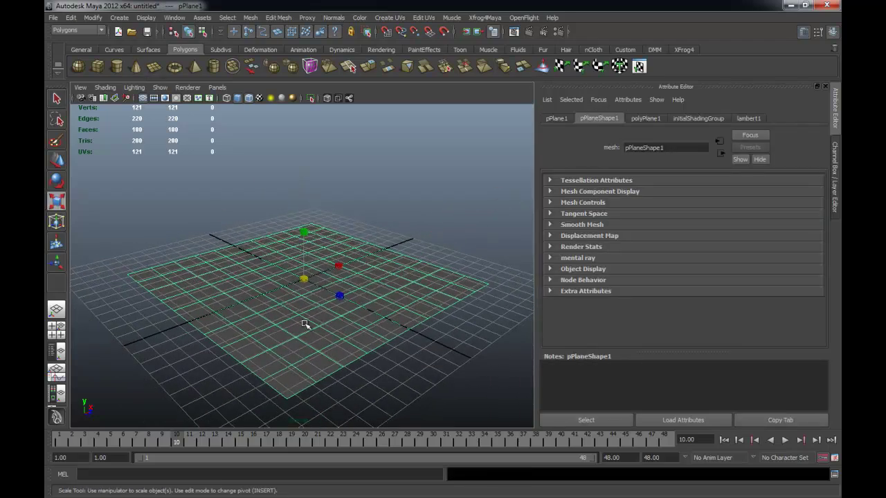
mouse_move(306, 300)
left_mouse_down("alt")
mouse_move(354, 290)
mouse_move(351, 270)
left_mouse_up("alt")
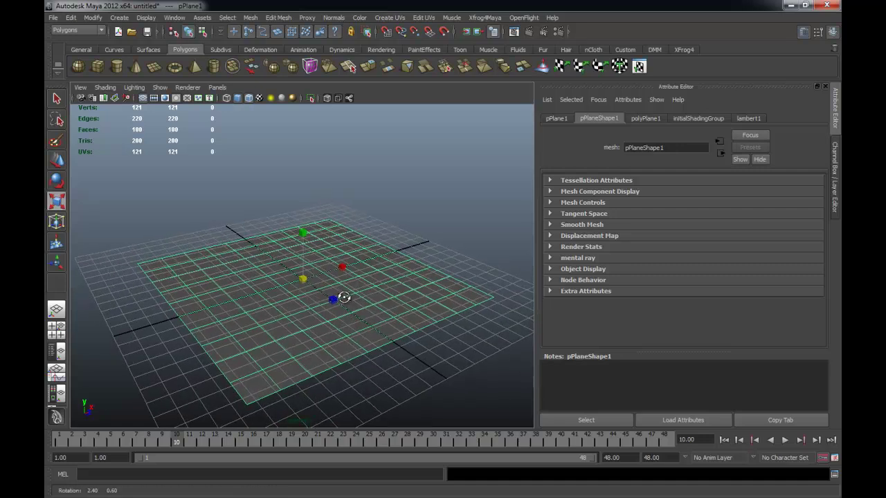
Step: Select all of the plane's edges and return to frame 1
right_click(351, 269)
left_click_drag(104, 191, 457, 389)
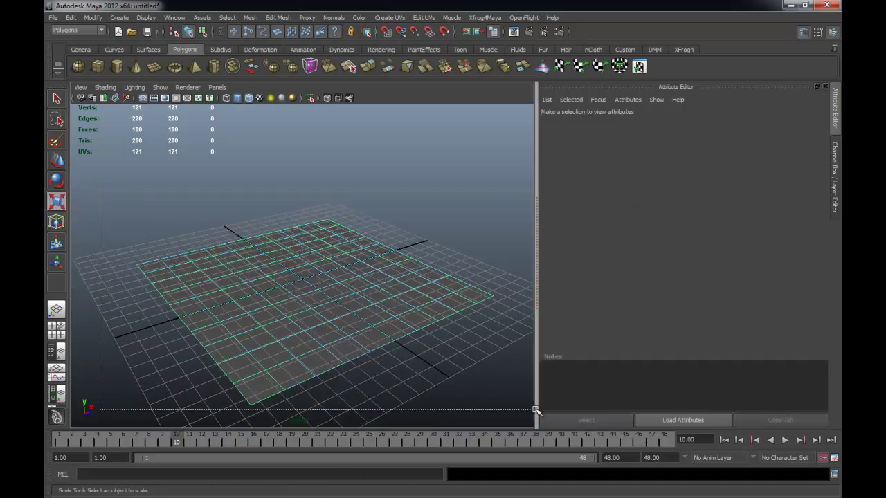
left_click_drag(407, 370, 409, 369, "alt")
left_click_drag(134, 438, 59, 438)
key("alt+v")
left_click(173, 439)
key("alt+shift+v")
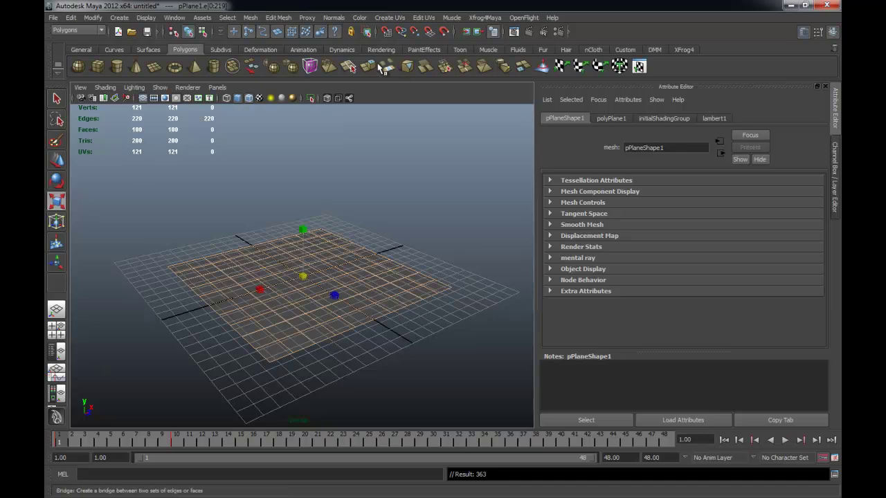
Step: Extrude the plane edges, key them flat at frame 1, and raise them into tall walls at frame 10
left_click(370, 71)
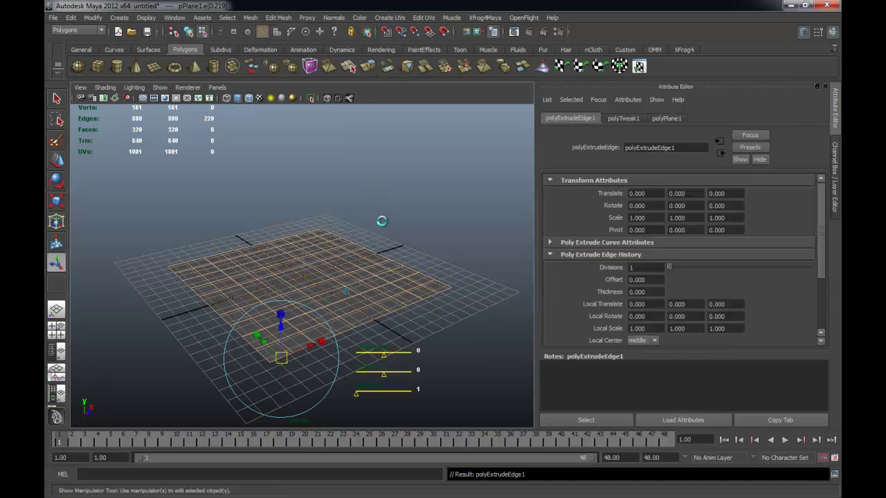
key("s")
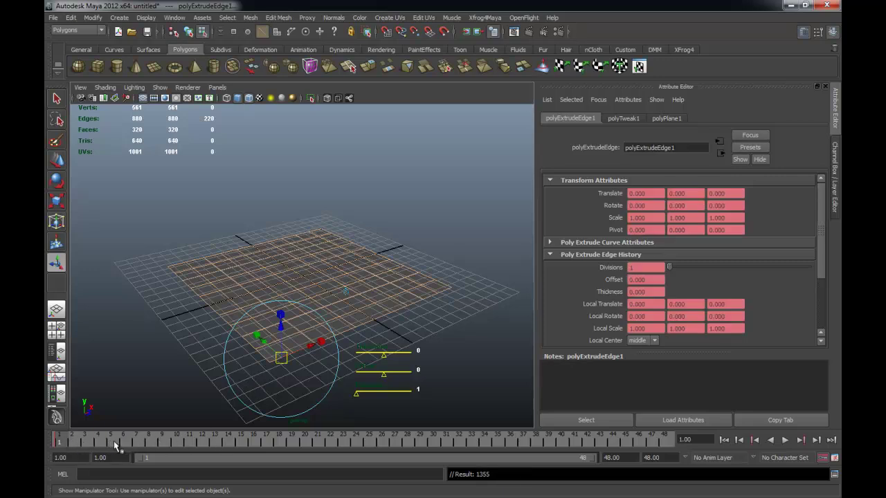
left_click(176, 442)
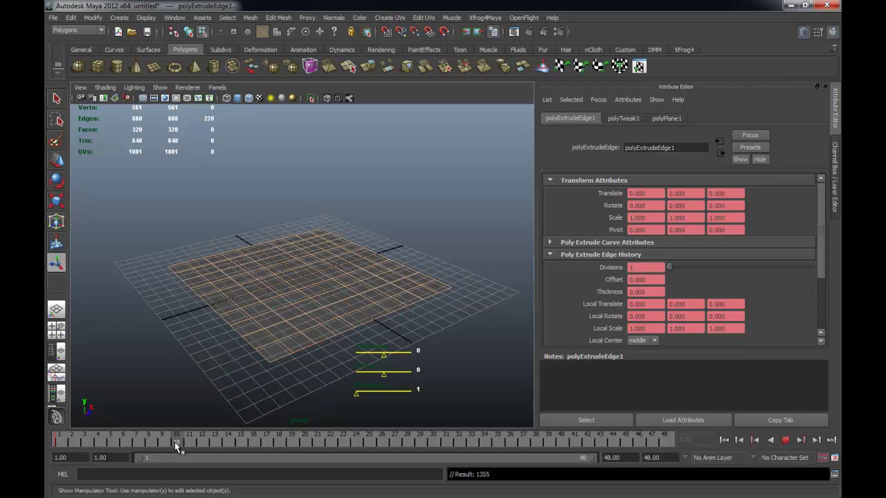
mouse_move(283, 325)
left_mouse_down()
mouse_move(294, 249)
mouse_move(268, 276)
mouse_move(311, 289)
mouse_move(304, 296)
left_mouse_up()
key("ctrl+z")
mouse_move(255, 261)
left_mouse_down("alt")
mouse_move(298, 270)
mouse_move(263, 256)
mouse_move(349, 238)
mouse_move(235, 380)
left_mouse_up("alt")
mouse_move(178, 445)
left_mouse_down()
mouse_move(148, 443)
mouse_move(176, 443)
left_mouse_up()
left_click_drag(382, 374, 371, 362, "alt")
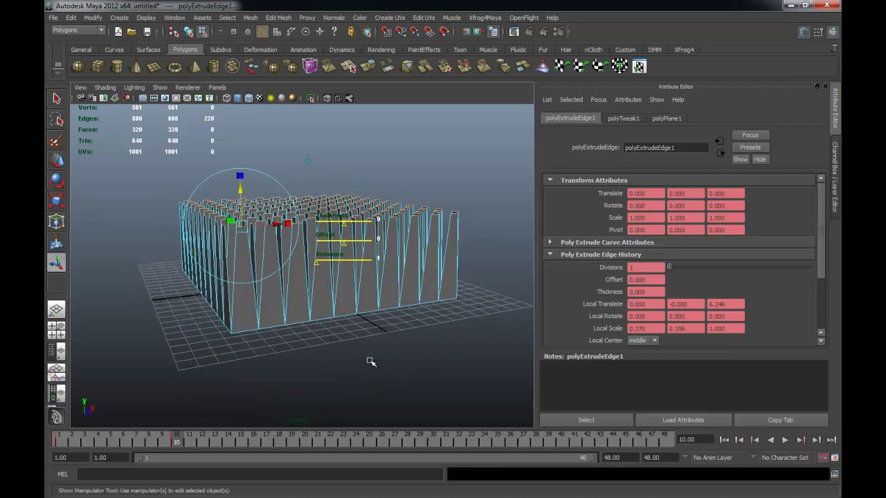
Step: Select alternating top edges of the walls from a frontal view
left_click(415, 331)
left_click_drag(395, 331, 380, 322, "alt")
left_click_drag(285, 268, 253, 251, "alt")
right_click(253, 251)
mouse_move(469, 248)
left_mouse_down()
mouse_move(277, 296)
mouse_move(291, 307)
mouse_move(317, 303)
mouse_move(282, 281)
mouse_move(285, 308)
left_mouse_up()
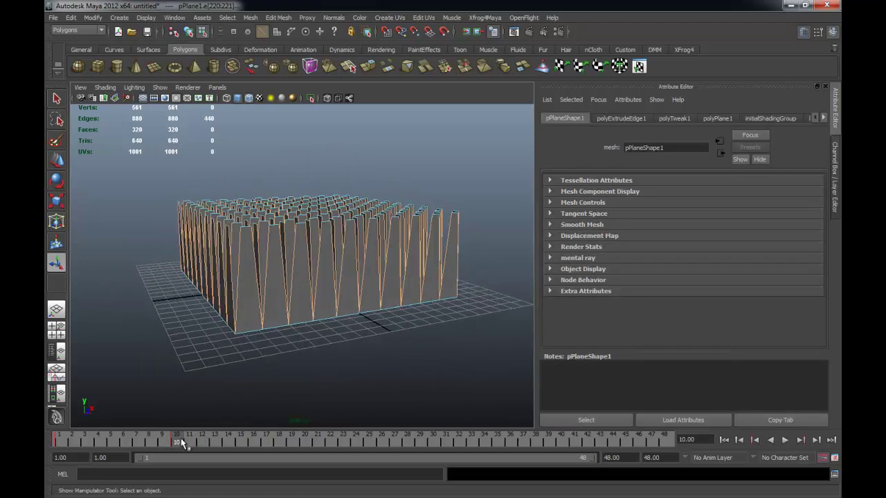
left_click_drag(251, 352, 257, 354, "alt")
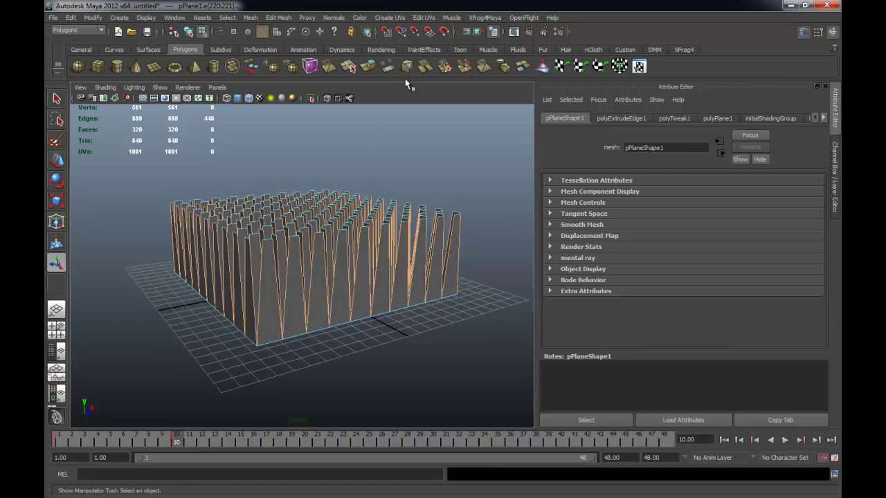
Step: Extrude the top edges, key at frame 10, and stretch the extrusion taller
left_click(373, 69)
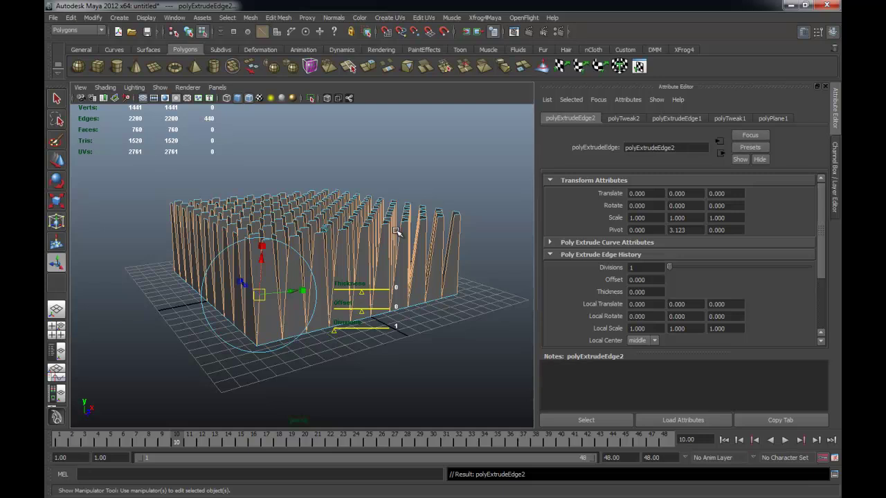
key("s")
left_click_drag(293, 367, 268, 408, "alt")
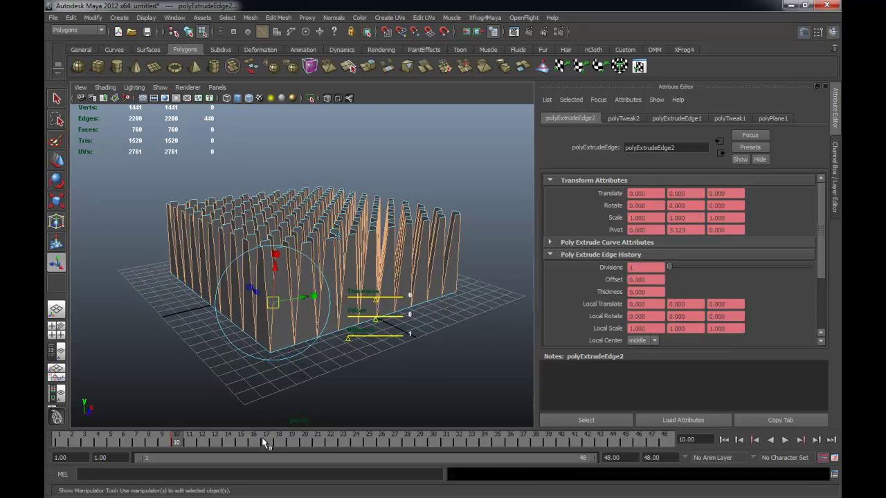
mouse_move(348, 365)
left_mouse_down("alt")
mouse_move(326, 330)
mouse_move(298, 325)
mouse_move(310, 305)
left_mouse_up("alt")
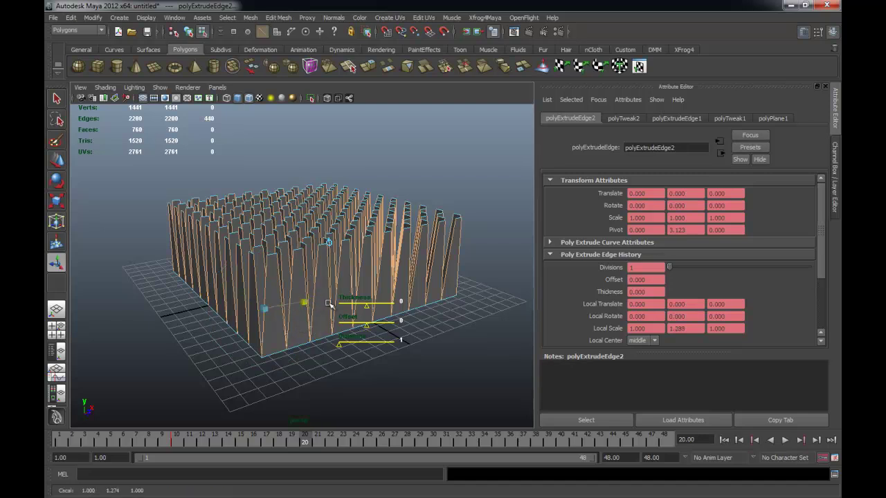
key("t")
mouse_move(290, 298)
left_mouse_down()
mouse_move(289, 316)
mouse_move(210, 271)
mouse_move(220, 329)
mouse_move(174, 311)
mouse_move(233, 308)
mouse_move(243, 337)
mouse_move(237, 313)
mouse_move(236, 324)
mouse_move(219, 305)
left_mouse_up()
Step: Play back the fin growth and extrude the top edges a third time
left_click(290, 418)
mouse_move(302, 445)
left_mouse_down()
mouse_move(66, 445)
mouse_move(308, 443)
left_mouse_up()
mouse_move(325, 387)
left_mouse_down("alt")
mouse_move(358, 332)
mouse_move(362, 287)
mouse_move(237, 184)
left_mouse_up("alt")
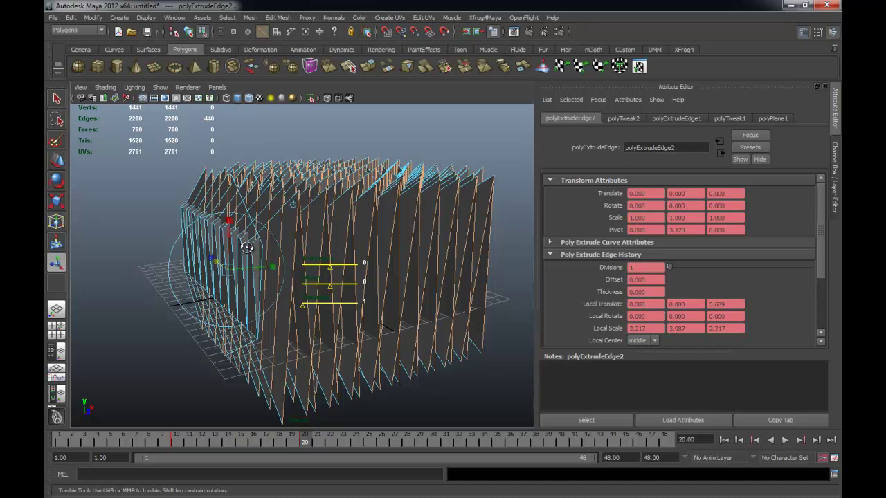
left_click_drag(249, 249, 316, 419, "alt")
key("alt+v")
key("alt+v")
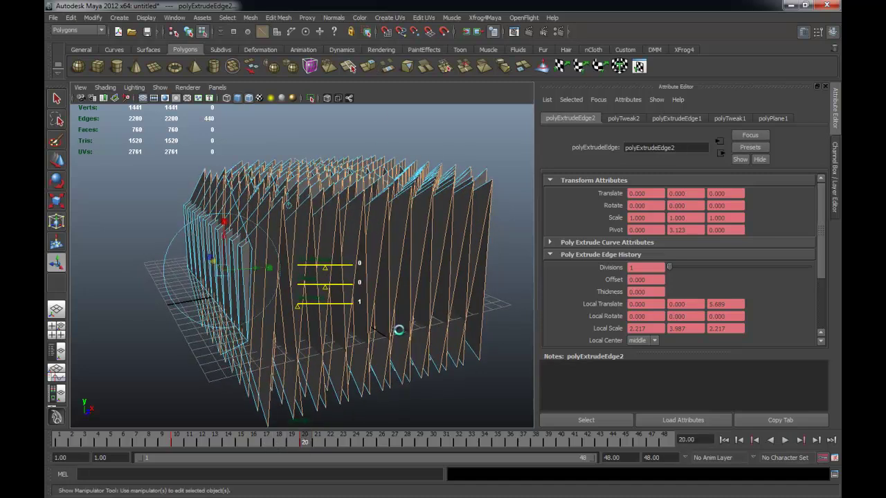
key("ctrl+e")
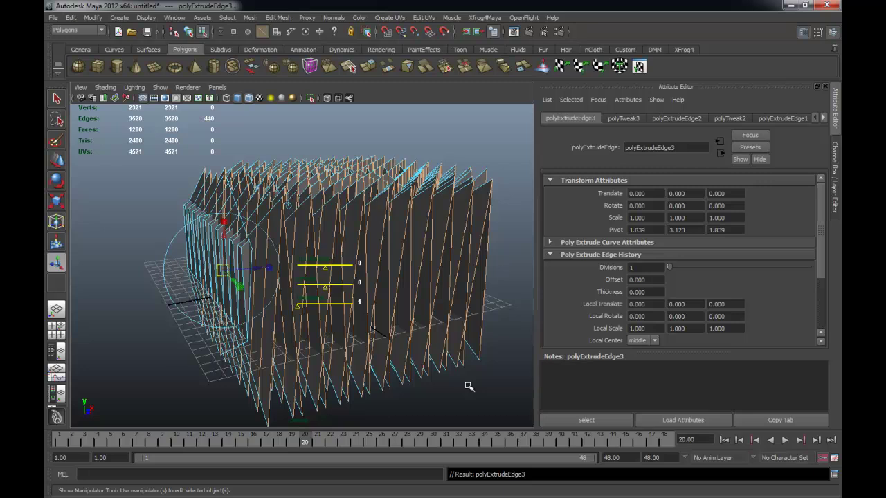
Step: Key the third extrusion and add a fourth edge extrusion at frame 30
key("s")
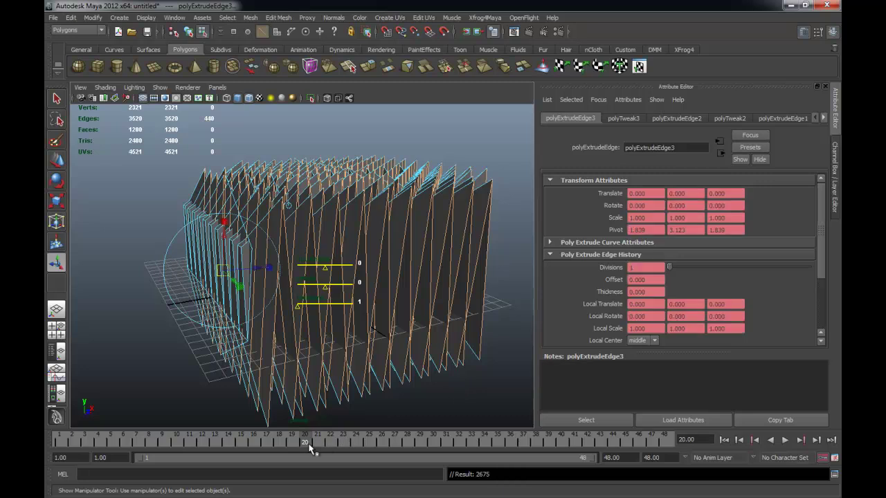
left_click(430, 440)
key("g")
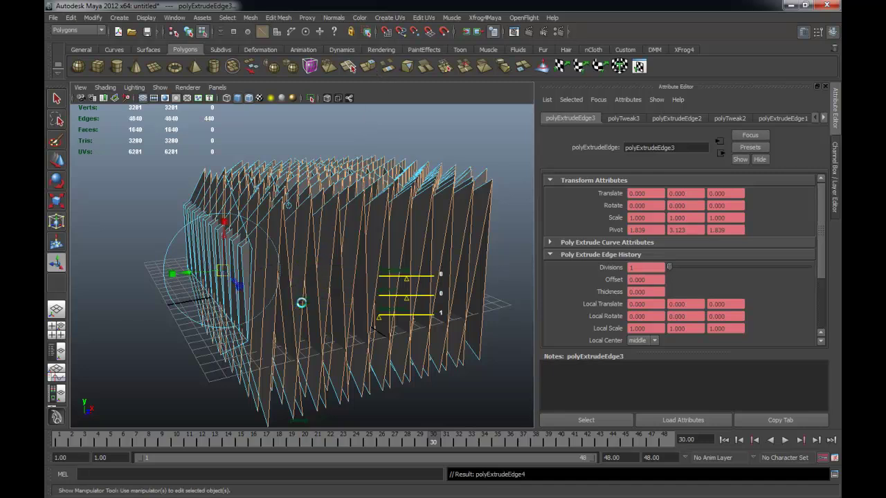
Step: Scale the fourth extrusion outward, then undo the scale change
left_click_drag(301, 302, 151, 300, "alt")
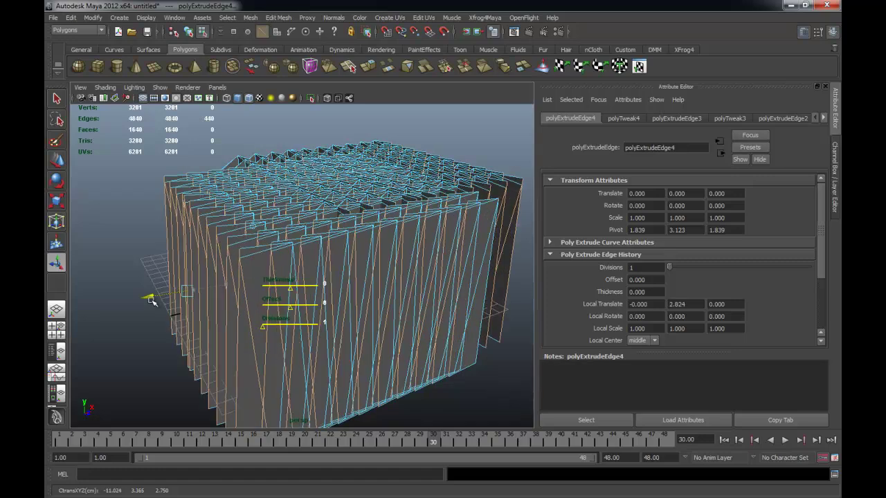
mouse_move(198, 313)
left_mouse_down()
mouse_move(213, 333)
mouse_move(279, 324)
mouse_move(340, 337)
mouse_move(332, 297)
mouse_move(309, 304)
mouse_move(306, 316)
mouse_move(253, 300)
mouse_move(226, 323)
mouse_move(202, 317)
mouse_move(223, 312)
left_mouse_up()
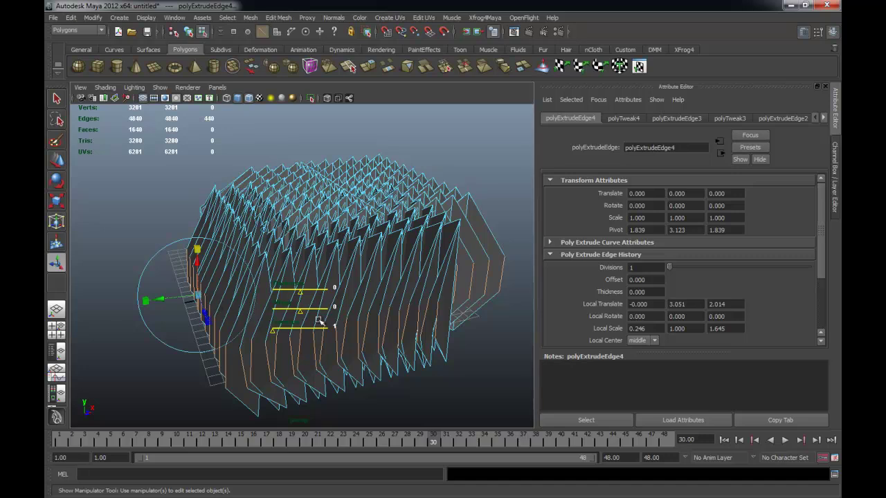
left_click_drag(330, 366, 353, 357, "alt")
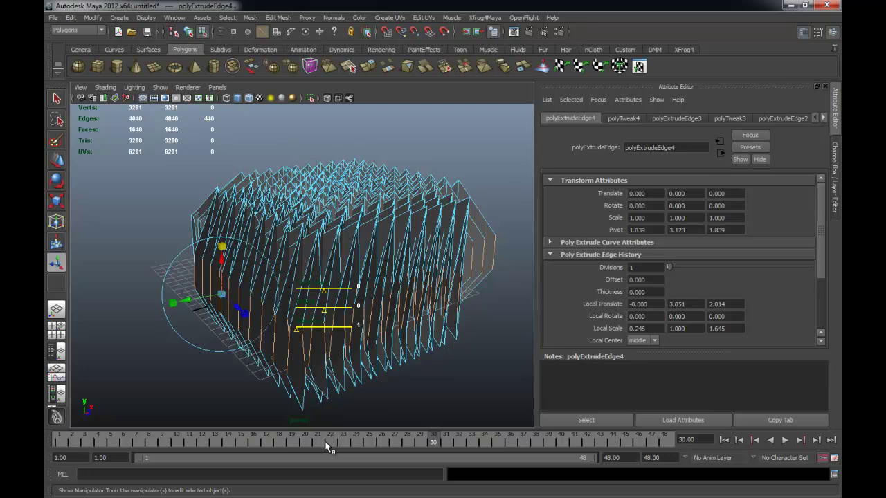
key("ctrl+z")
key("ctrl+z")
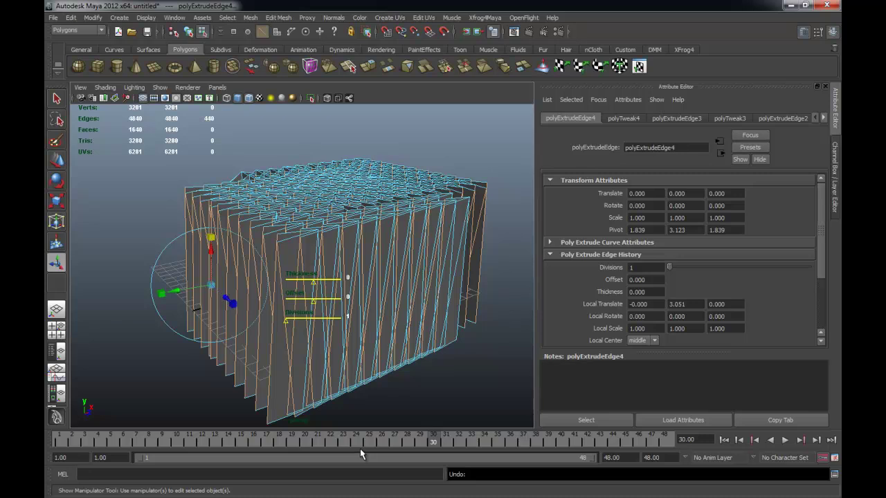
Step: Undo the fourth extrude and key the third extrude at frame 30
key("ctrl+z")
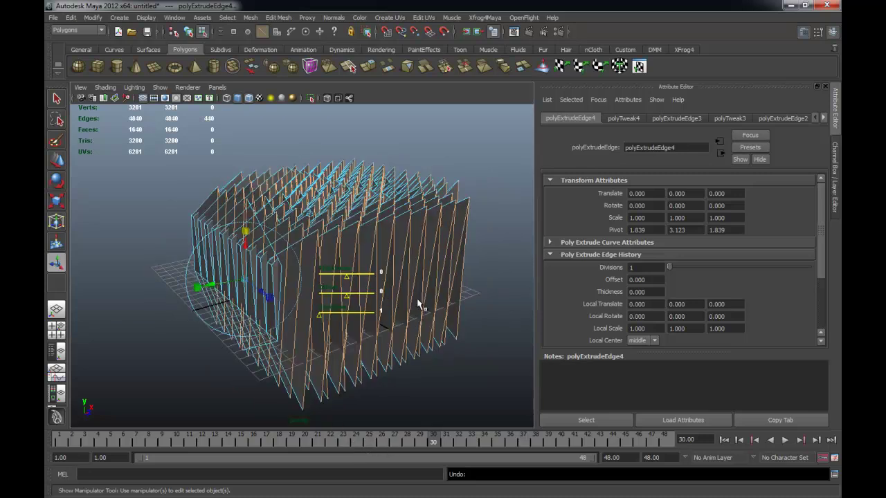
key("ctrl+z")
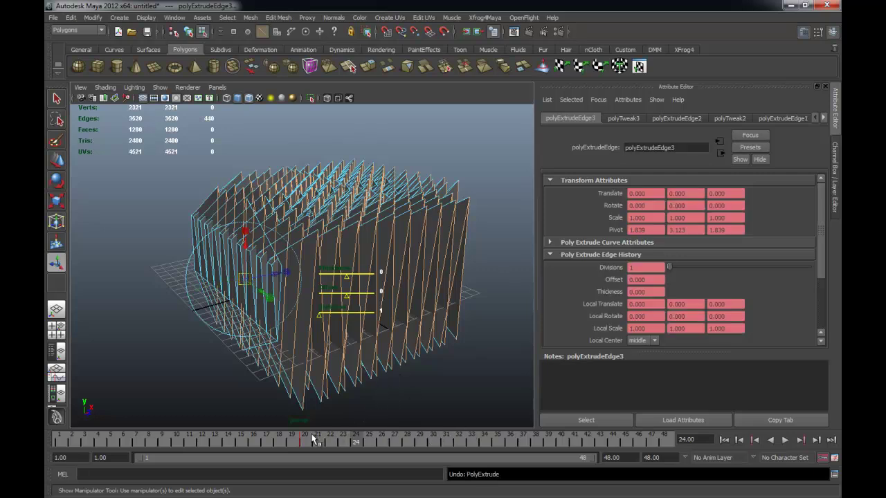
left_click_drag(313, 440, 433, 439)
key("s")
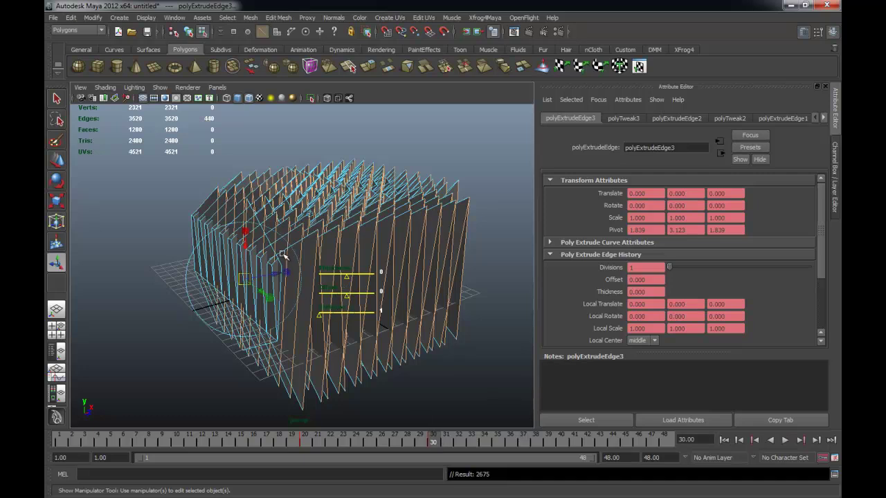
Step: Pull the extruded edges upward and outward, then scrub to frame 20 to preview
mouse_move(267, 294)
left_mouse_down()
mouse_move(305, 288)
mouse_move(299, 276)
left_mouse_up()
mouse_move(299, 277)
left_mouse_down("alt")
mouse_move(294, 264)
mouse_move(308, 302)
mouse_move(327, 282)
mouse_move(346, 338)
left_mouse_up("alt")
mouse_move(418, 442)
left_mouse_down()
mouse_move(111, 453)
mouse_move(432, 452)
left_mouse_up()
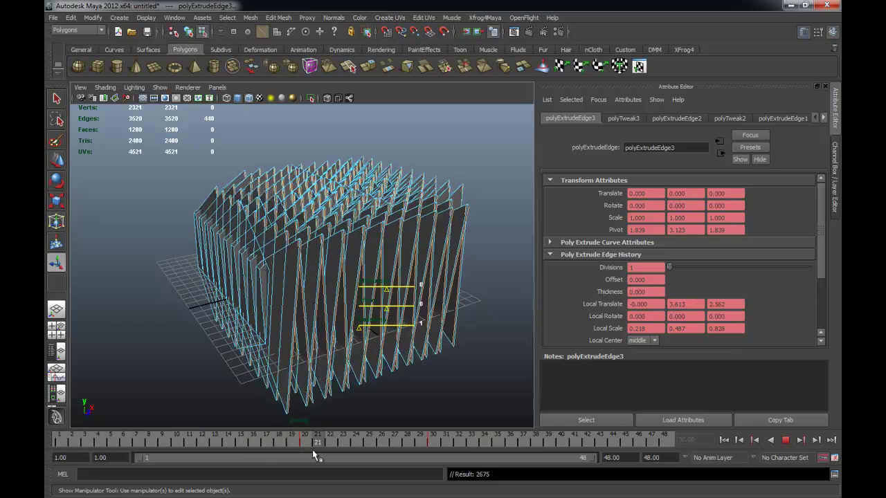
left_click_drag(415, 312, 390, 266, "alt")
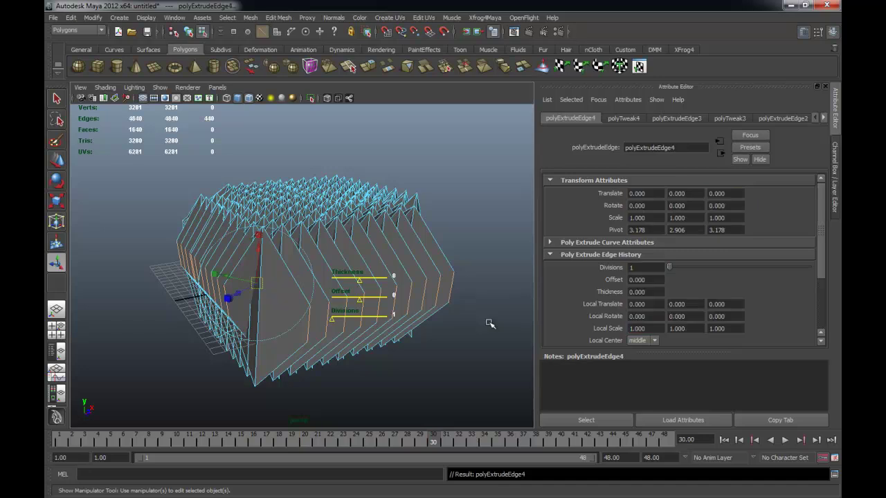
Step: Key the newest extrude at frame 30 and move its edges outward at frame 40
left_click_drag(489, 323, 457, 339, "alt")
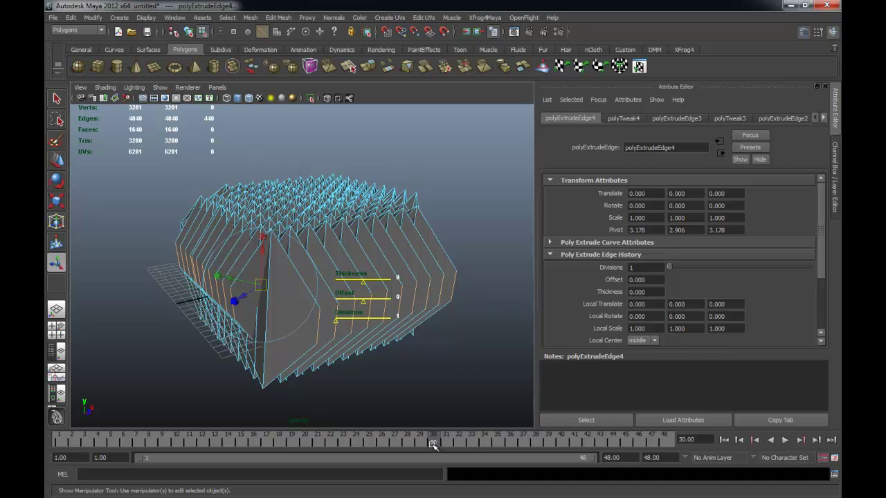
key("s")
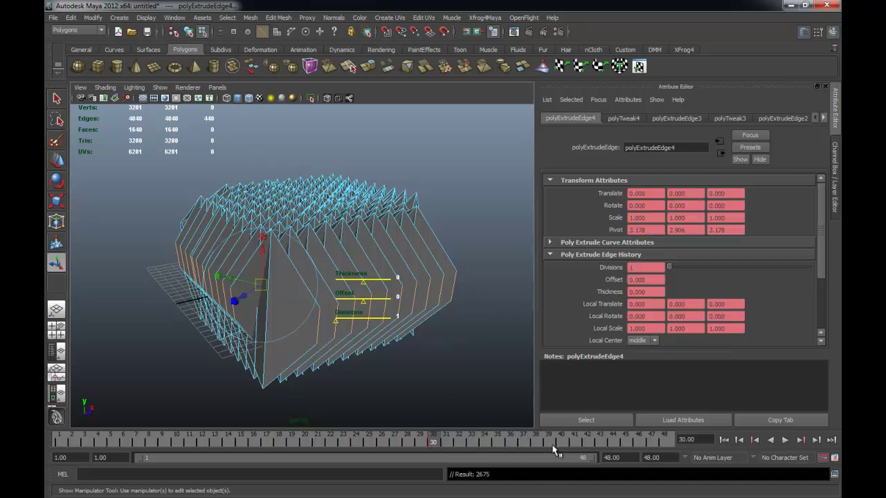
left_click(561, 443)
left_click_drag(270, 241, 279, 155)
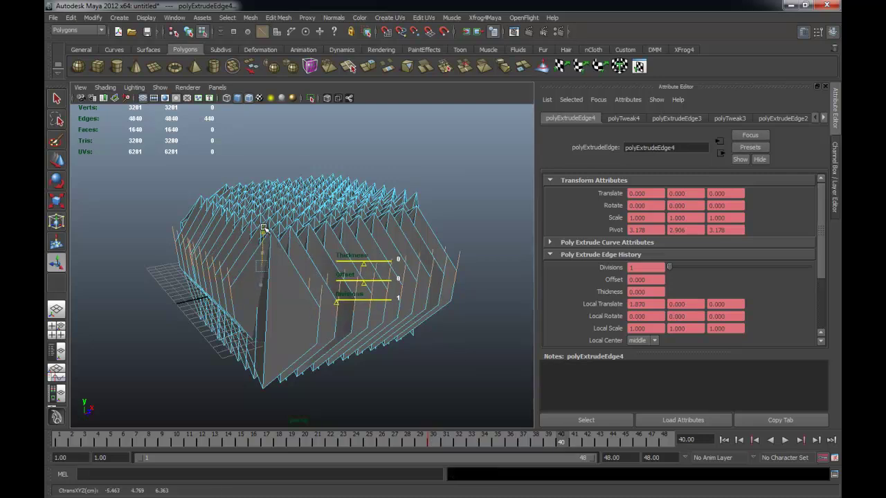
mouse_move(279, 155)
left_mouse_down()
mouse_move(216, 206)
mouse_move(185, 206)
mouse_move(324, 283)
left_mouse_up()
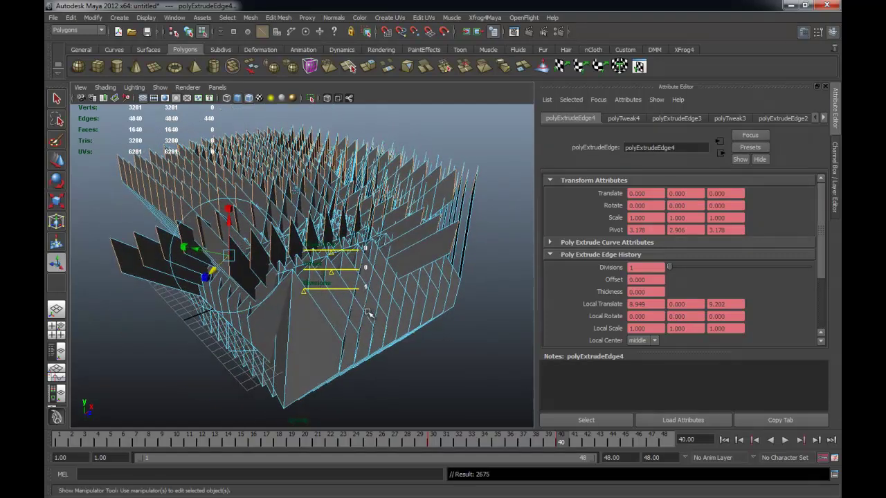
Step: Play the growth animation and return to frame 1
left_click_drag(358, 318, 525, 382, "alt")
key("alt+v")
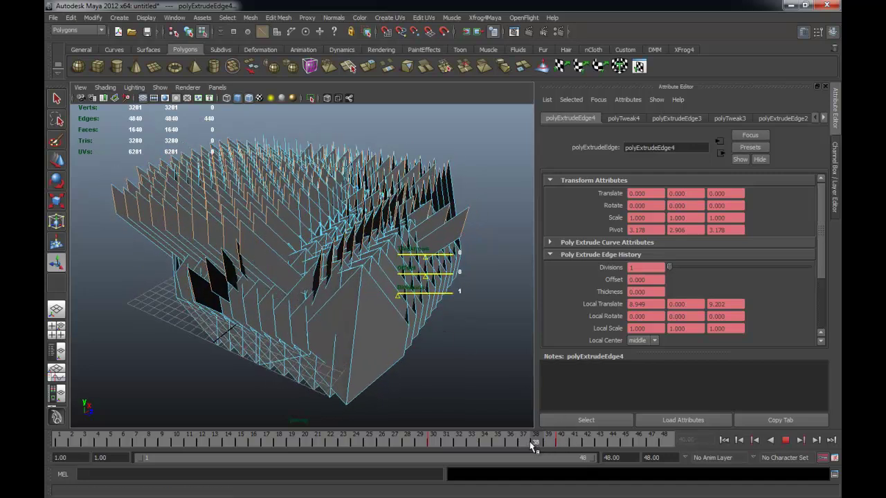
left_click_drag(393, 451, 52, 454)
Step: Clear the selection, switch to object selection, and play the full growth animation
left_click_drag(349, 358, 411, 307, "alt")
right_click_drag(379, 277, 424, 260)
left_click(445, 232)
key("q")
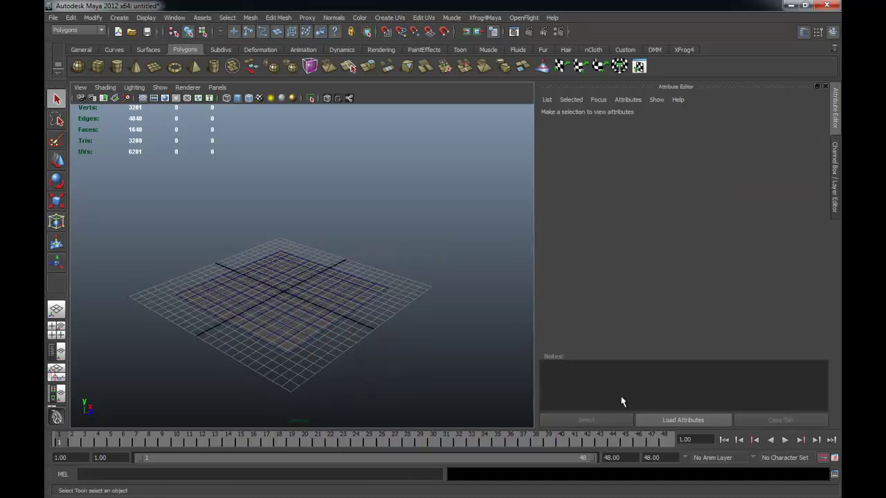
left_click(785, 440)
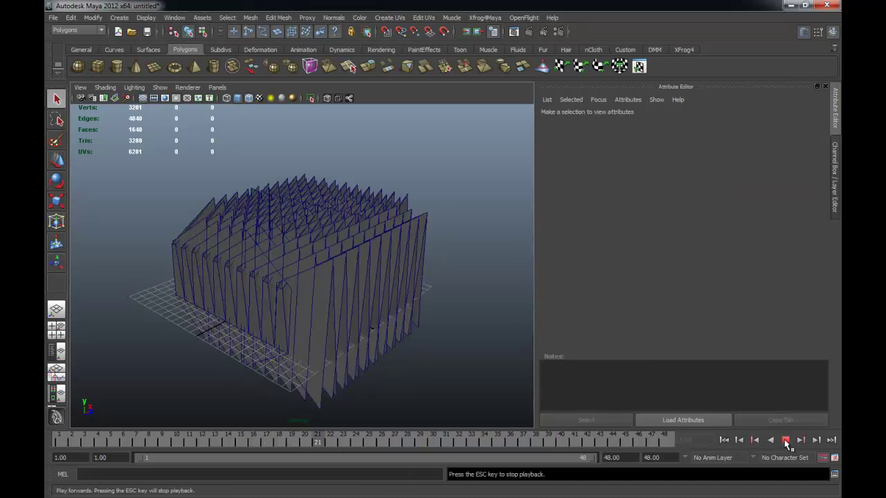
left_click(785, 441)
left_click_drag(528, 358, 416, 335, "alt")
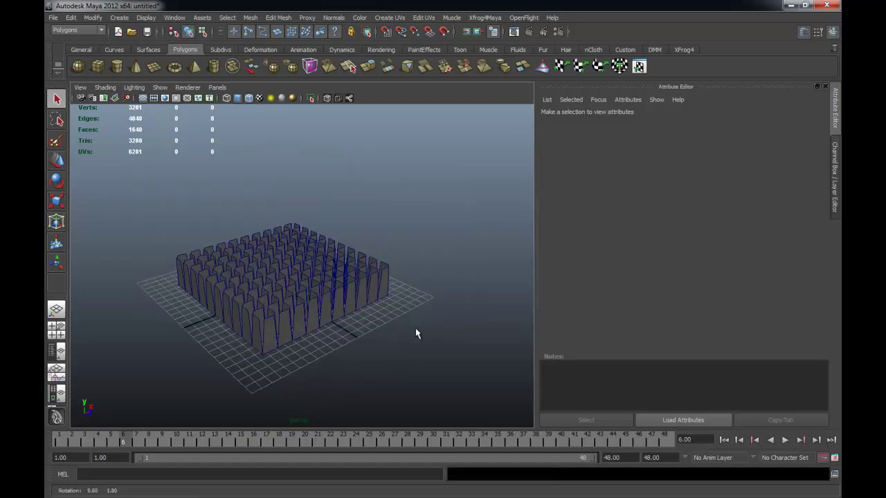
right_click_drag(416, 335, 362, 322, "alt")
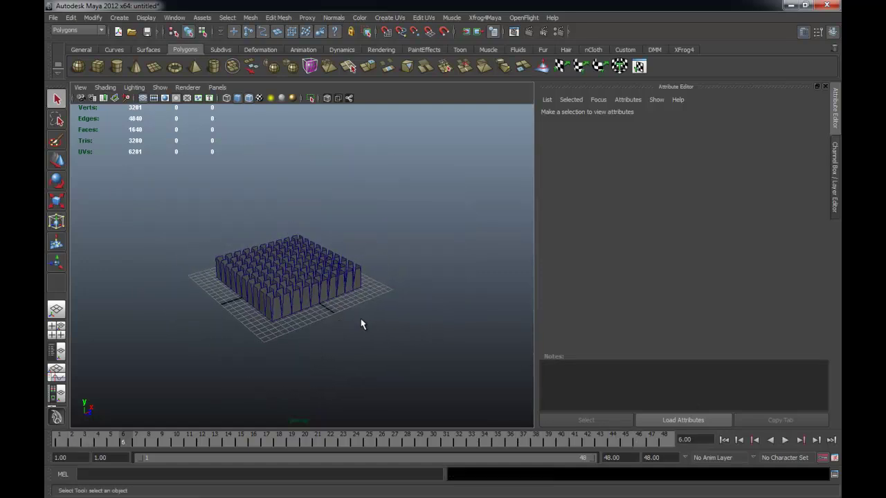
Step: At frame 1, select pPlane1 and scale it up to 5.545
left_click(724, 440)
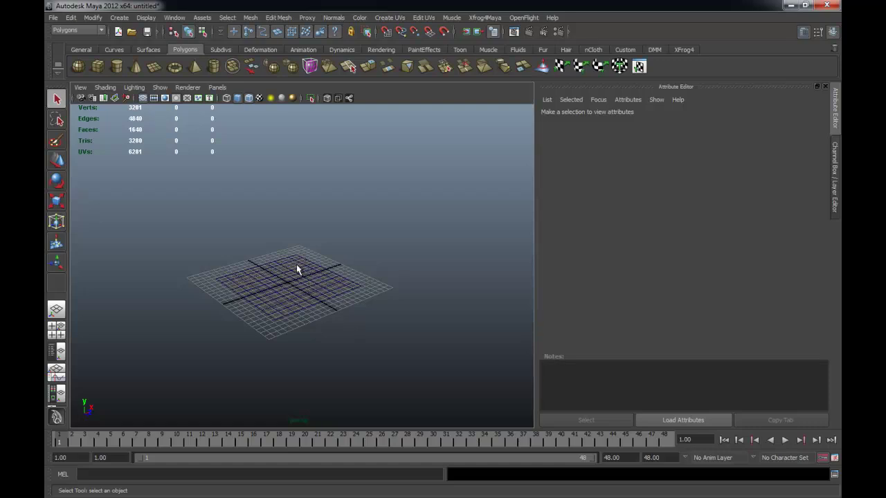
right_click_drag(288, 291, 289, 290)
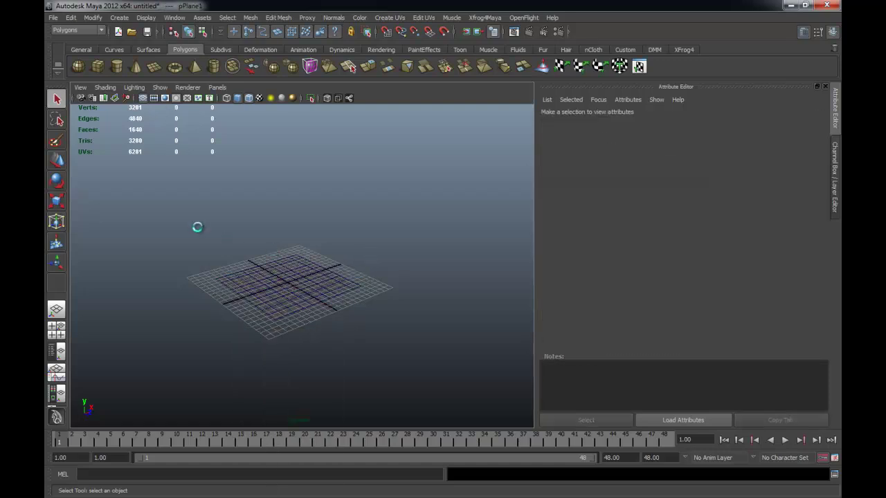
left_click(230, 238)
mouse_move(204, 205)
right_mouse_down("alt")
mouse_move(287, 204)
mouse_move(305, 214)
right_mouse_up("alt")
left_click(267, 268)
right_click_drag(268, 267, 351, 294, "alt")
mouse_move(351, 294)
left_mouse_down("alt")
mouse_move(405, 326)
mouse_move(358, 293)
left_mouse_up("alt")
key("r")
left_click_drag(276, 313, 347, 286)
Step: Set polyPlane1 Subdivisions Width and Height to 1 in the Channel Box
key("ctrl+a")
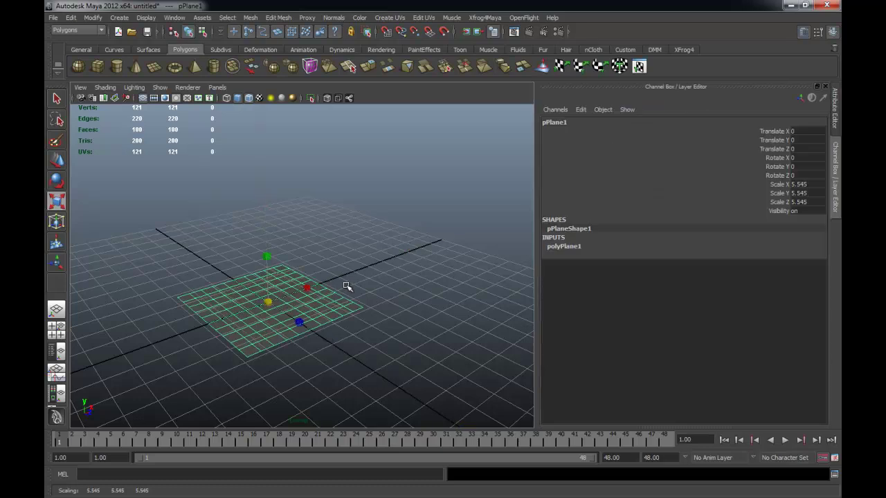
left_click(577, 248)
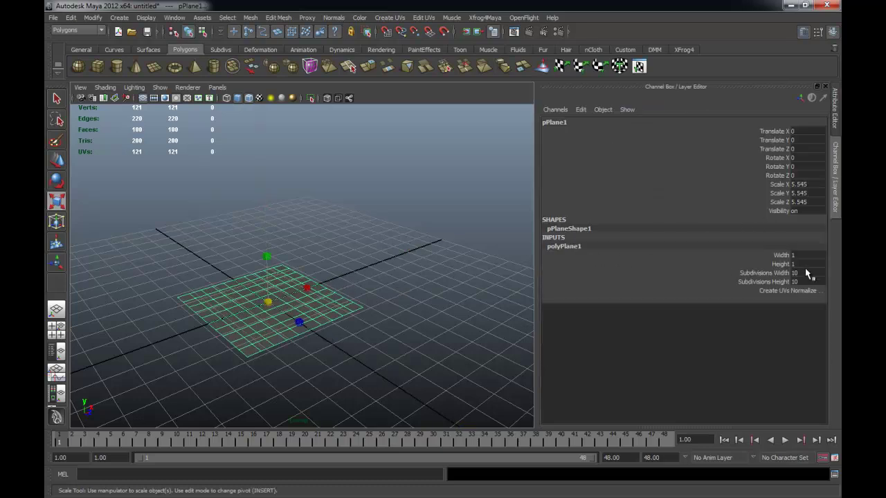
left_click_drag(806, 274, 806, 281)
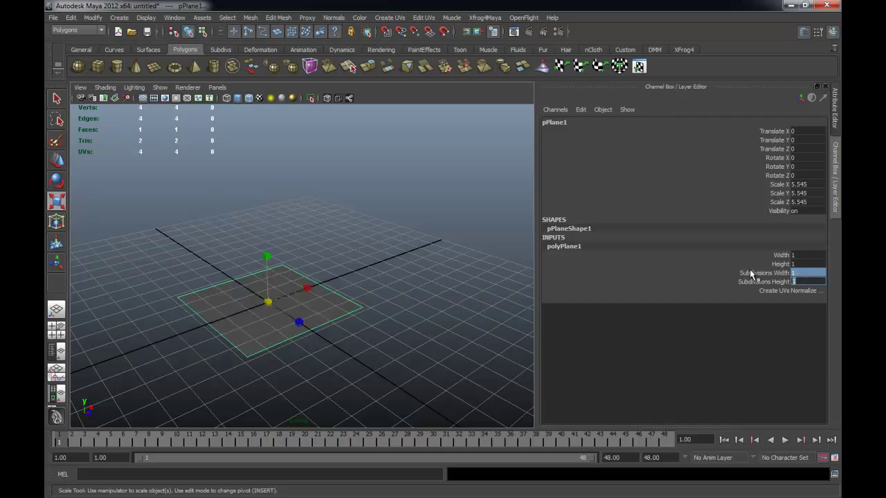
left_click_drag(455, 322, 368, 316, "alt")
left_click(366, 284)
left_click_drag(355, 277, 323, 277, "alt")
Step: Switch to Edge mode and select one edge of the plane
right_click(302, 286)
right_click_drag(301, 286, 302, 271)
left_click(316, 281)
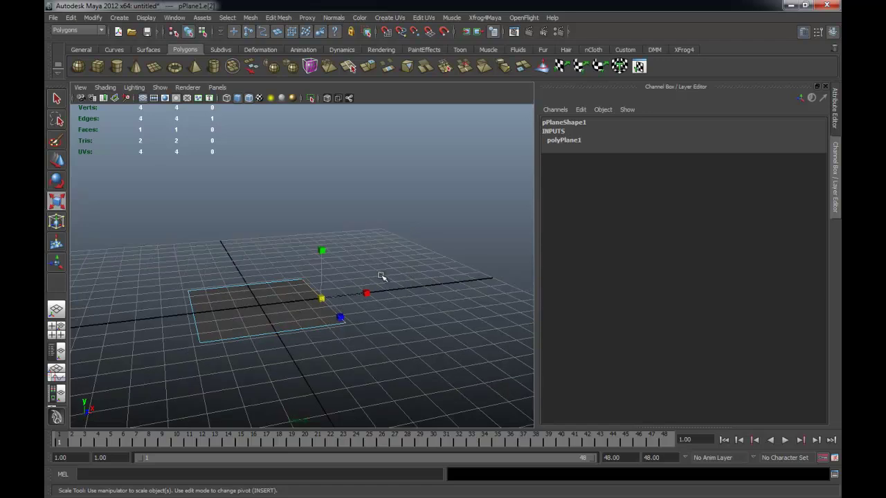
Step: At frame 1, select a single edge of the plane and extrude it
middle_click_drag(374, 262, 256, 287, "alt")
left_click_drag(109, 243, 412, 392)
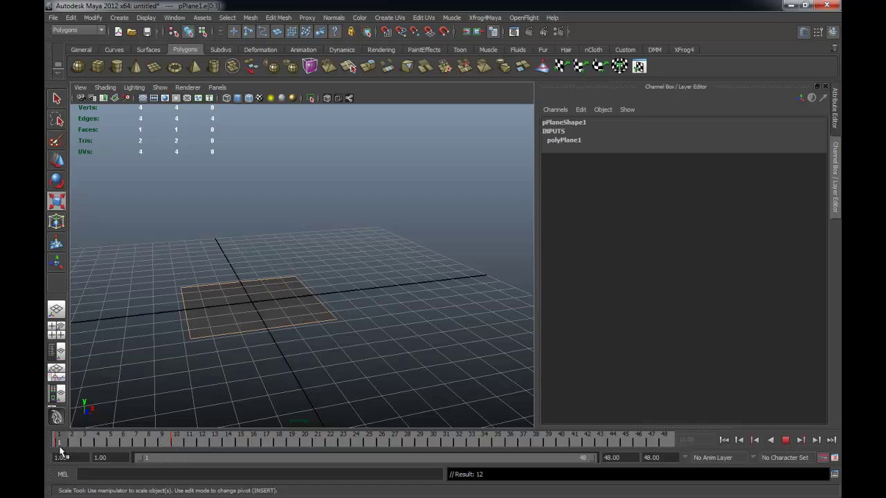
left_click(59, 446)
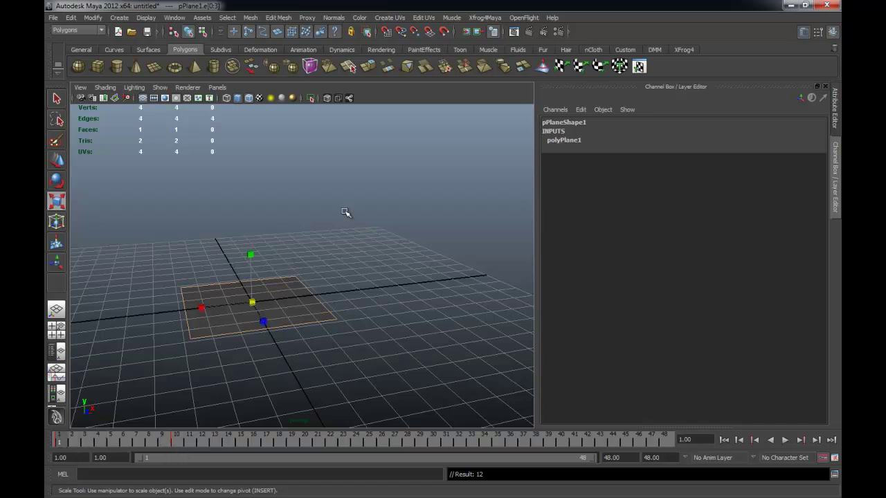
left_click(339, 174)
left_click(312, 296)
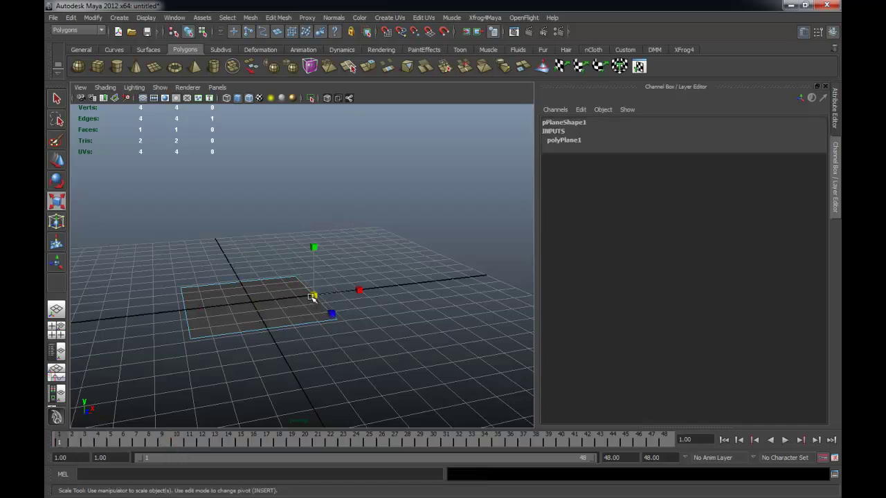
left_click(370, 67)
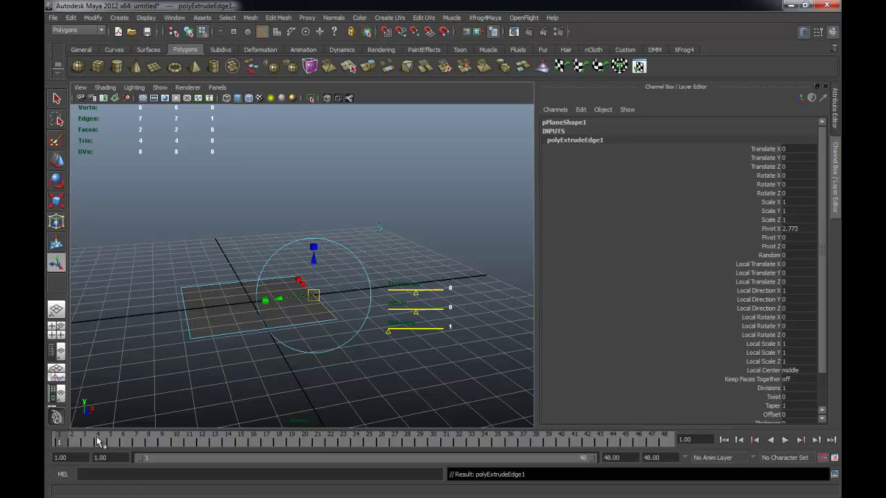
Step: Key polyExtrudeEdge1 at frame 1, raise the edge into a wall at frame 10, and play back
key("s")
left_click_drag(122, 444, 178, 444)
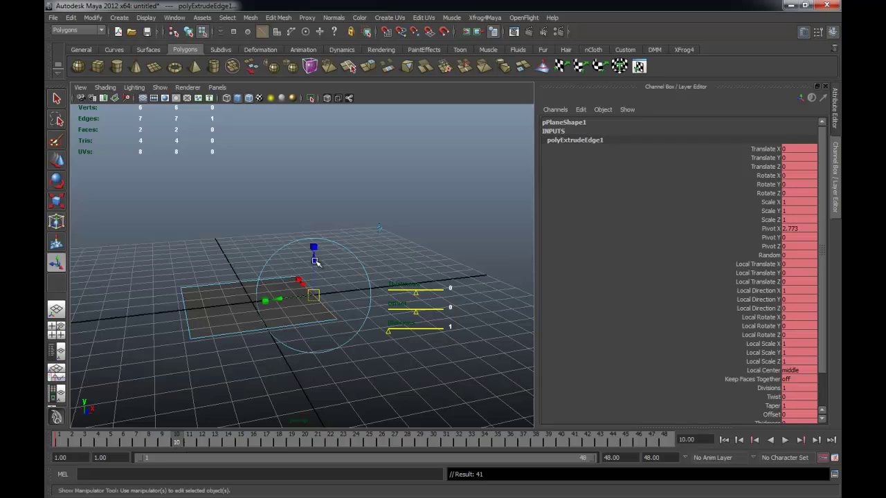
left_click_drag(316, 261, 313, 184)
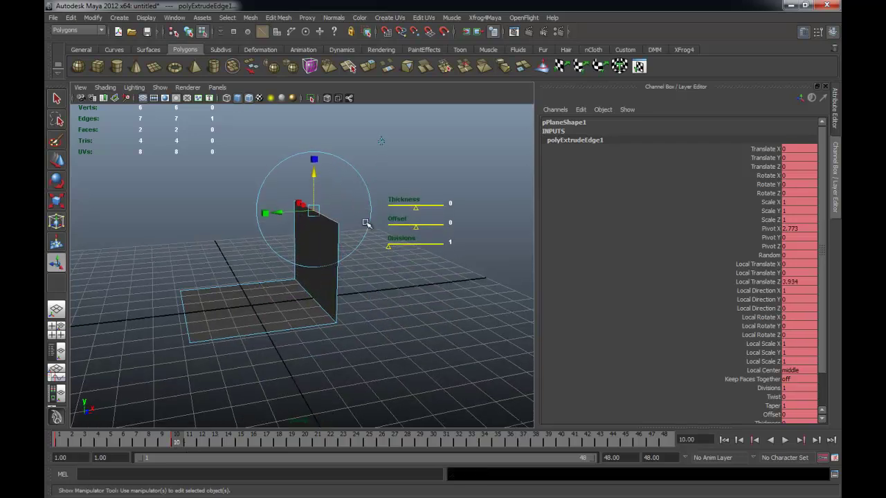
left_click_drag(177, 445, 59, 443)
key("alt+v")
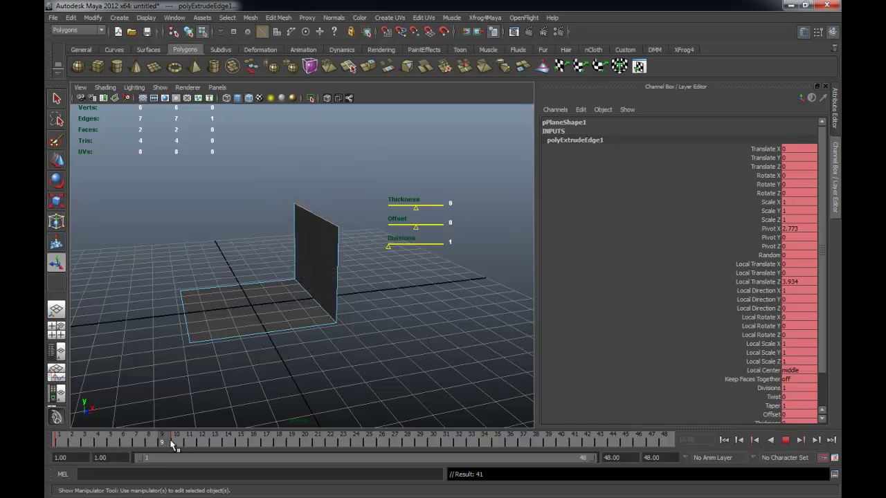
left_click(180, 443)
left_click_drag(387, 228, 343, 244, "alt")
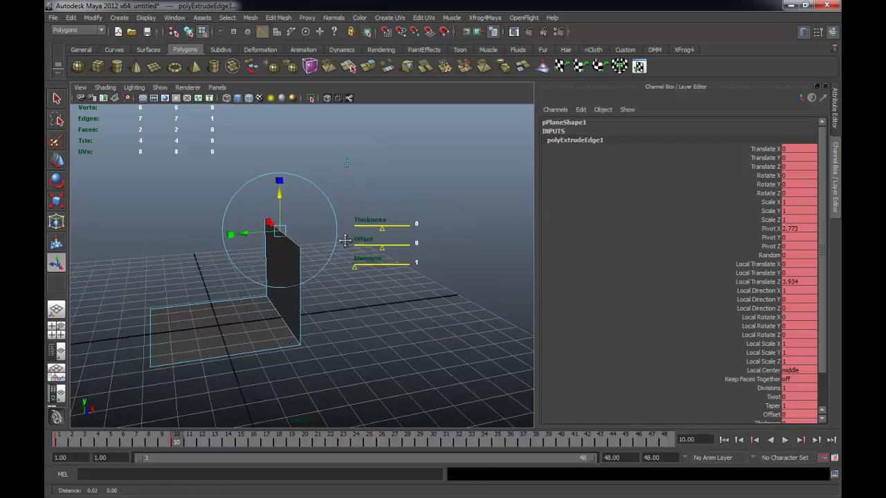
Step: Extrude the wall's top edge into a horizontal flap and keyframe it at frame 20
left_click(369, 67)
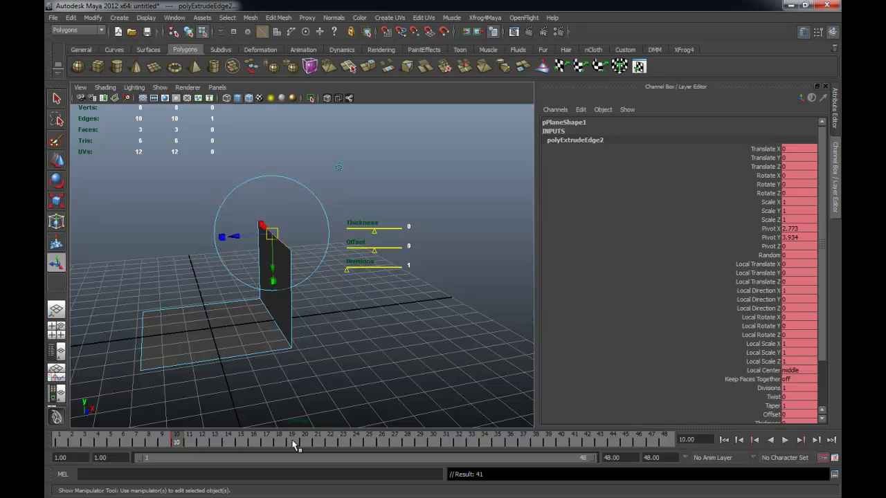
mouse_move(248, 236)
left_mouse_down()
mouse_move(475, 219)
mouse_move(348, 257)
left_mouse_up()
mouse_move(404, 251)
left_mouse_down("alt")
mouse_move(390, 245)
mouse_move(389, 266)
left_mouse_up("alt")
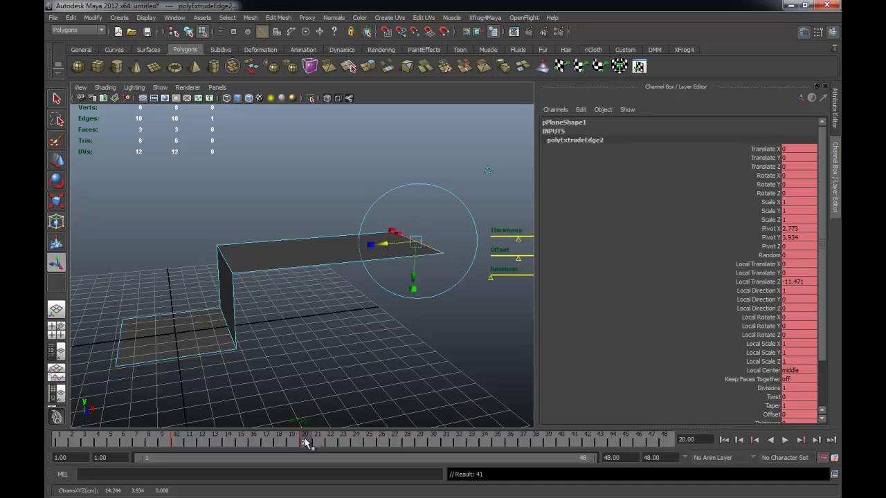
left_click_drag(307, 445, 178, 451)
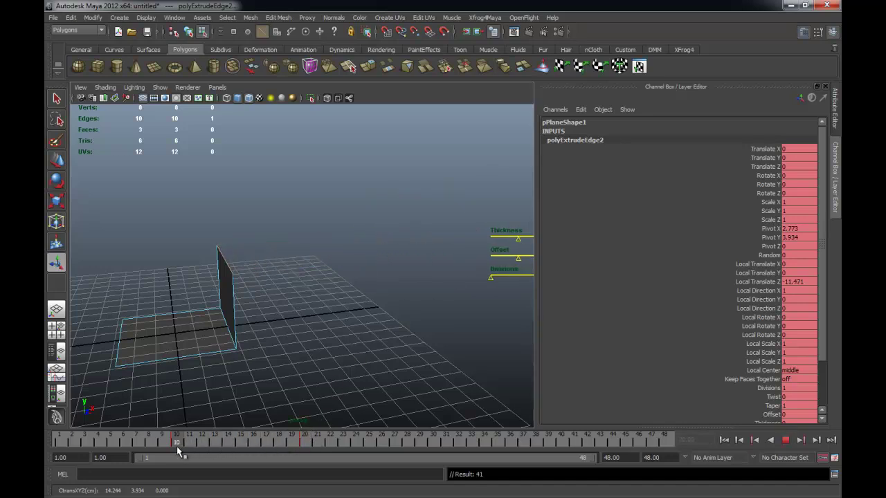
left_click_drag(109, 453, 306, 451)
mouse_move(342, 358)
left_mouse_down("alt")
mouse_move(378, 365)
mouse_move(366, 336)
mouse_move(337, 336)
mouse_move(381, 138)
left_mouse_up("alt")
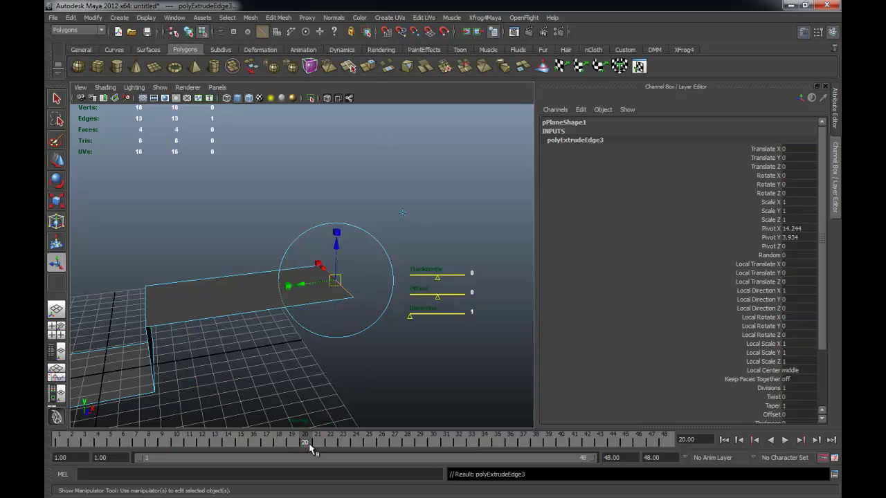
key("s")
key("alt+v")
Step: At frame 30, raise the extruded edge into an upright wall and scrub to check it
left_click(432, 443)
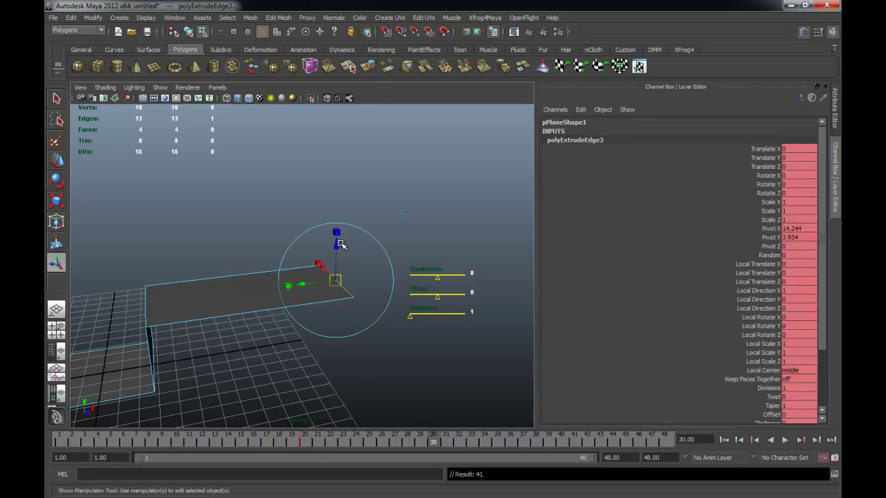
left_click_drag(340, 243, 340, 142)
right_click_drag(381, 198, 311, 227, "alt")
left_click_drag(311, 227, 328, 272, "alt")
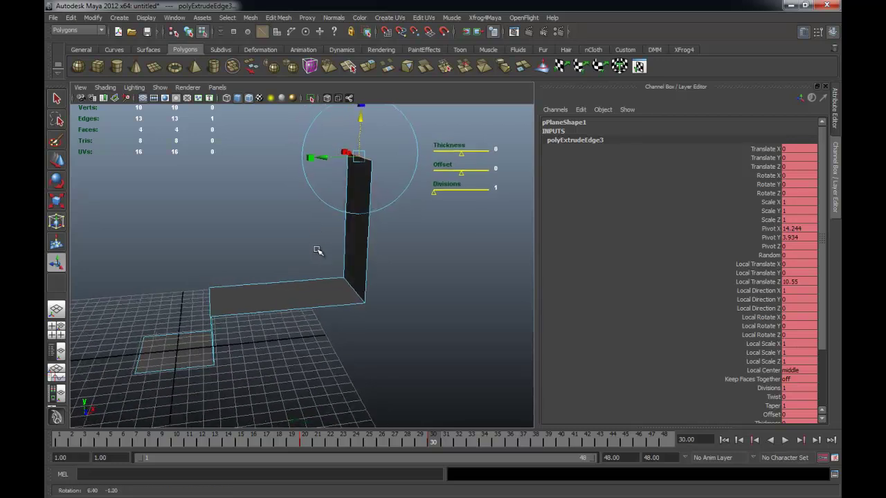
mouse_move(431, 448)
left_mouse_down()
mouse_move(223, 445)
mouse_move(438, 451)
mouse_move(430, 438)
left_mouse_up()
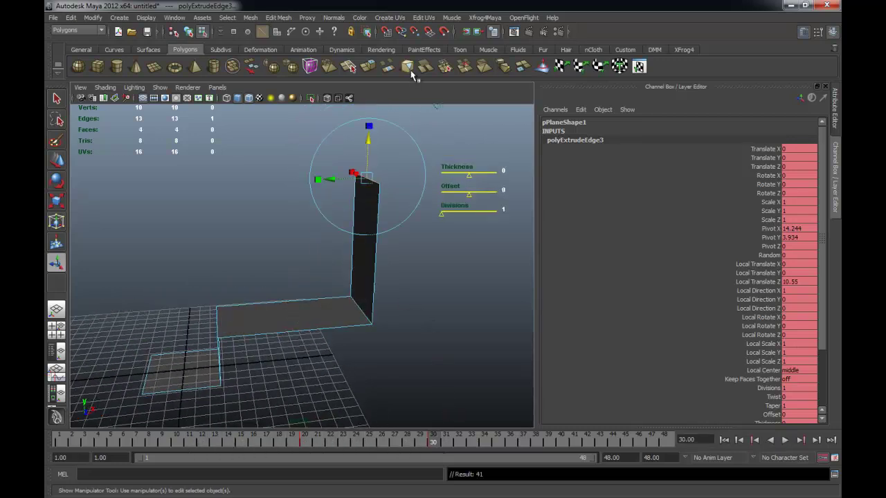
left_click(368, 67)
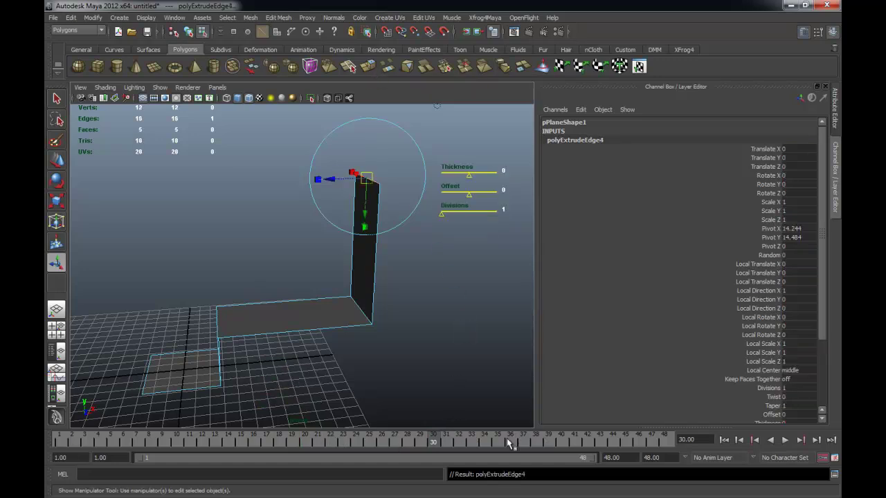
Step: Key polyExtrudeEdge4 and extend the edge across into a top section at frame 40
key("s")
left_click_drag(437, 446, 562, 443)
left_click_drag(334, 179, 129, 198)
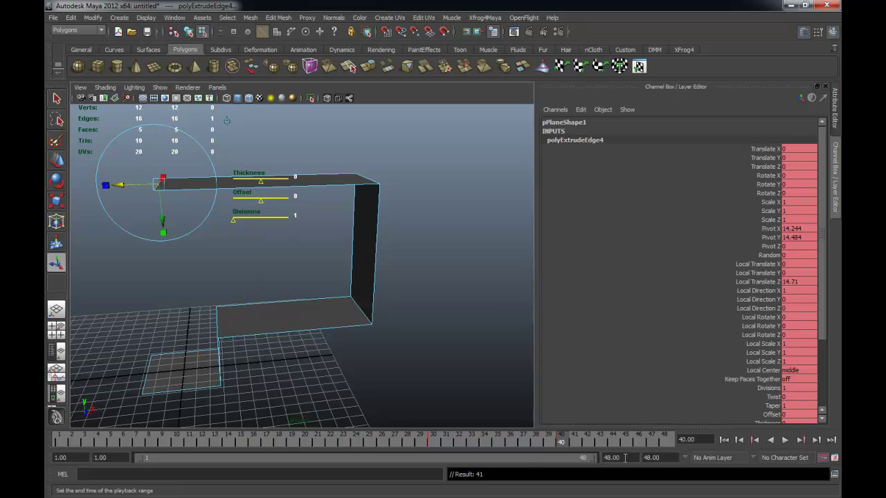
Step: At frame 48, extrude the end edge again and move it down to Y=0 as a tilted leg
left_click_drag(638, 445, 665, 443)
middle_click_drag(436, 275, 476, 278, "alt")
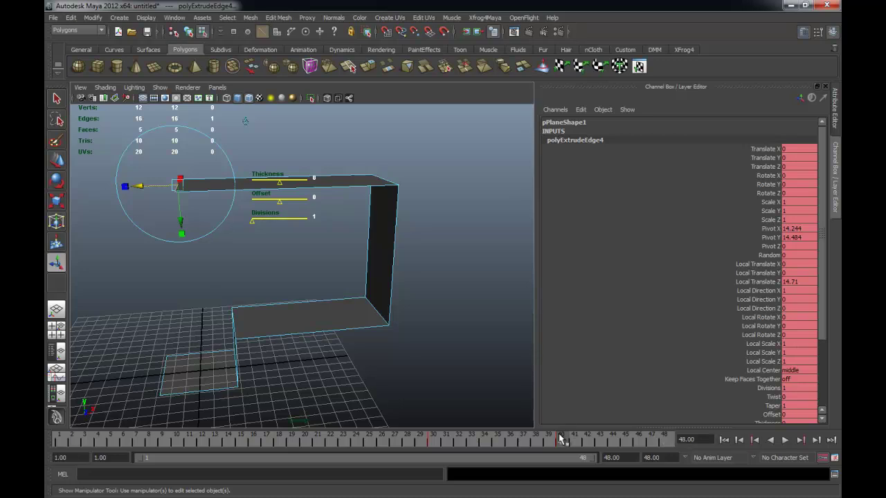
left_click(368, 66)
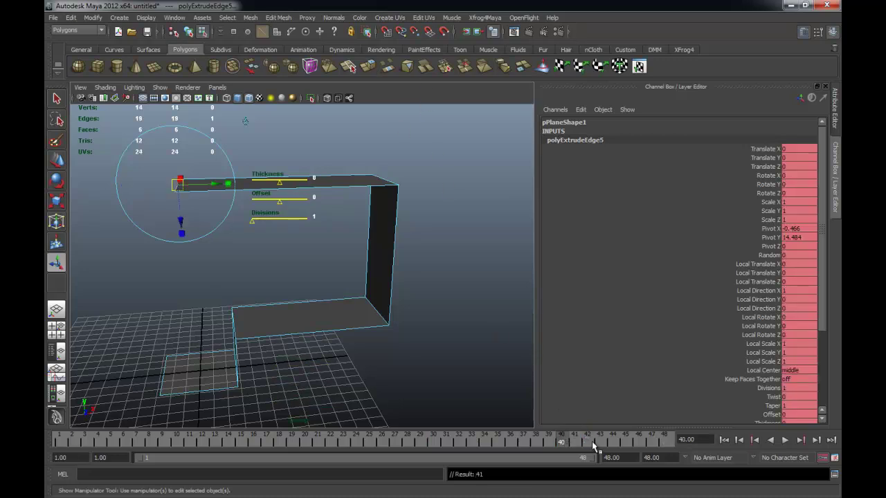
key("w")
left_click_drag(179, 162, 180, 213)
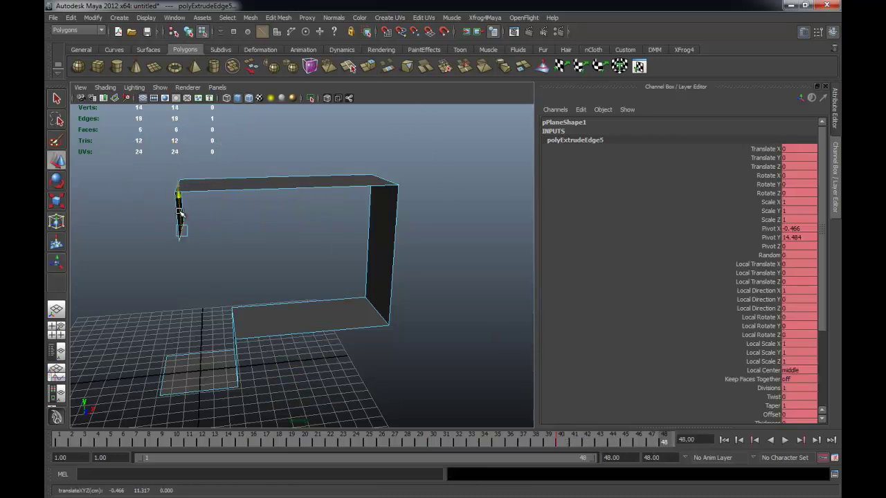
mouse_move(183, 328)
left_mouse_down()
mouse_move(186, 349)
mouse_move(233, 360)
left_mouse_up()
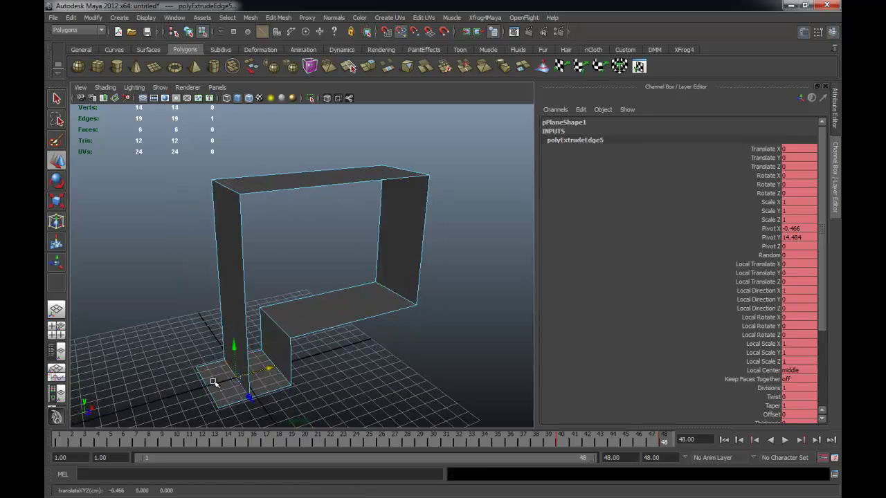
mouse_move(205, 384)
left_mouse_down()
mouse_move(210, 393)
mouse_move(201, 381)
mouse_move(238, 372)
mouse_move(217, 364)
left_mouse_up()
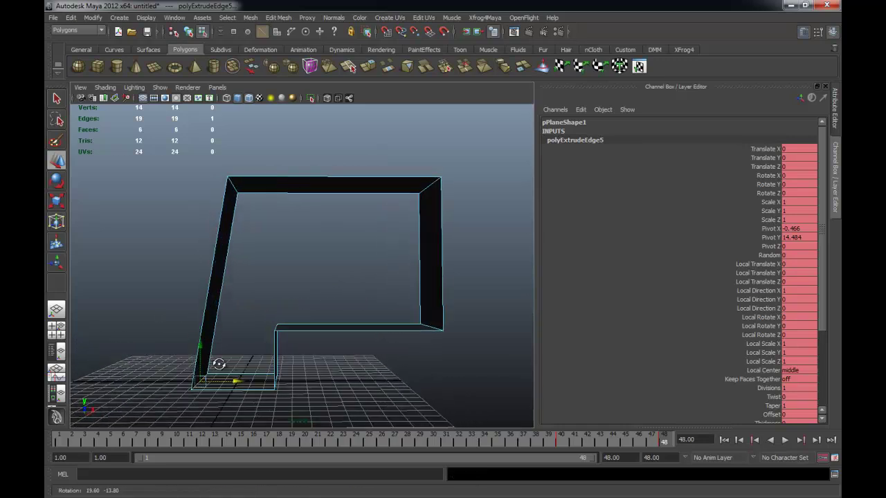
left_click(724, 440)
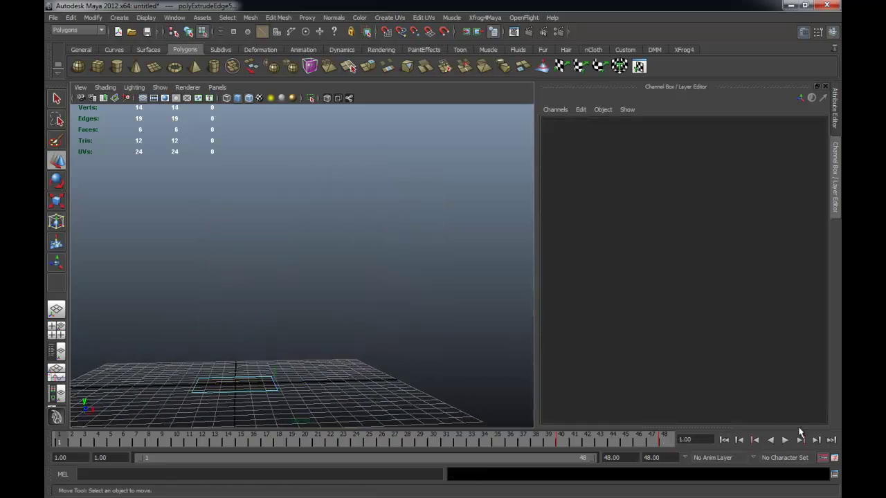
Step: Play the ribbon growth animation and orbit the camera as the ribbon unfolds
left_click(785, 440)
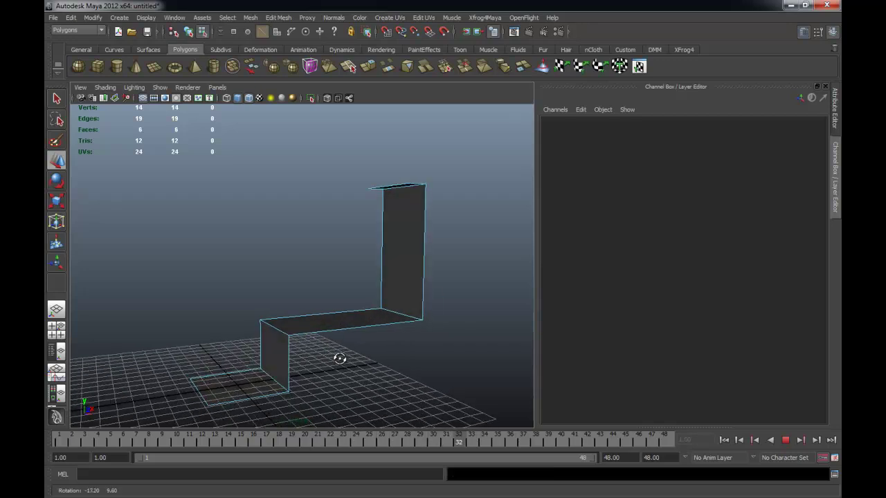
left_click_drag(348, 370, 307, 360, "alt")
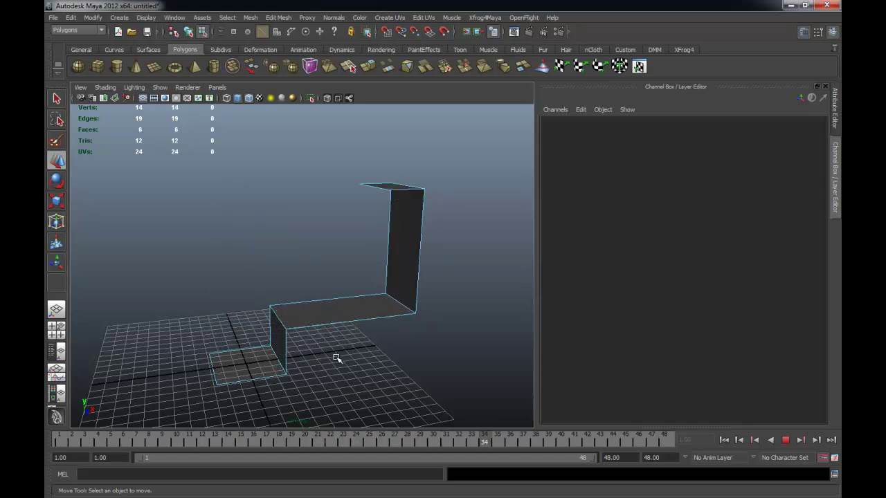
left_click_drag(344, 367, 372, 372, "alt")
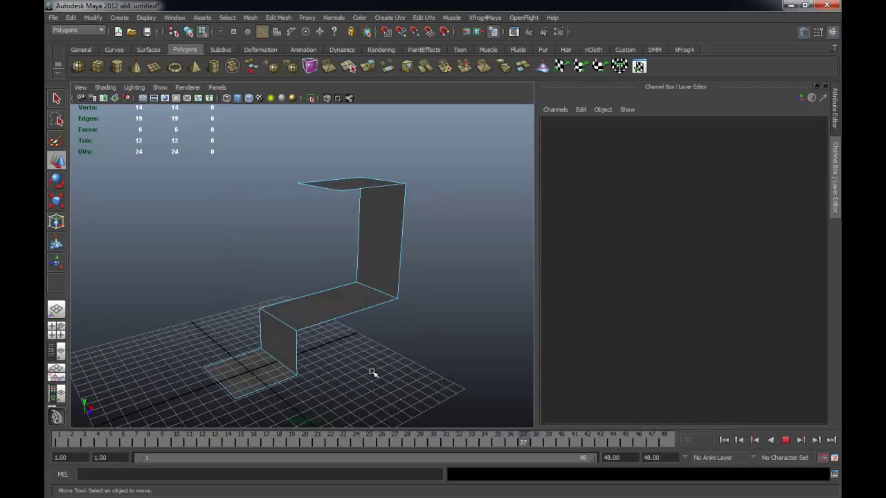